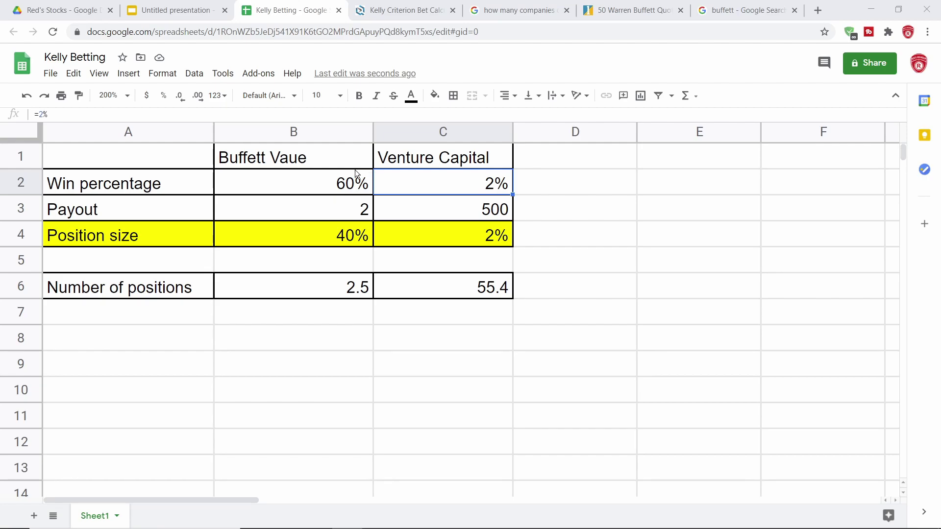
Fix the B1 heading typo by adding the missing 'l' so it reads 'Buffett Value'
left_click(281, 167)
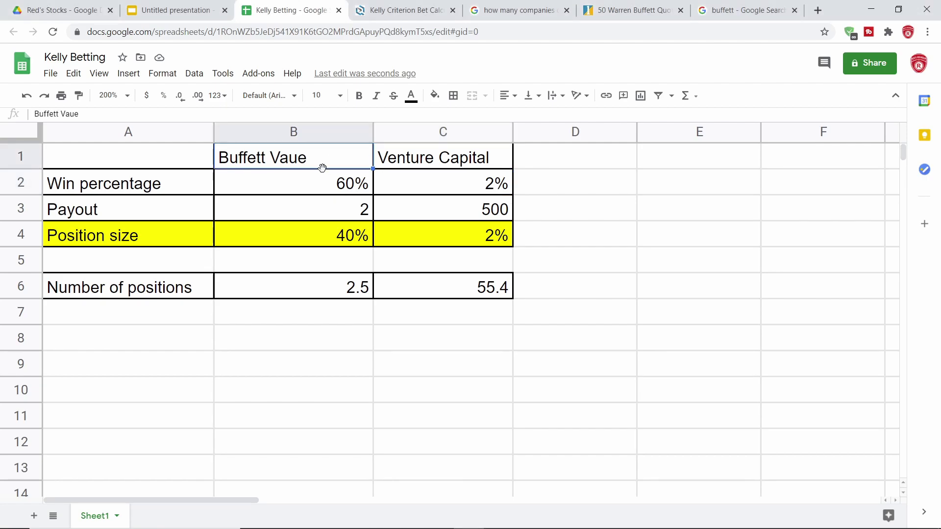
double_click(289, 159)
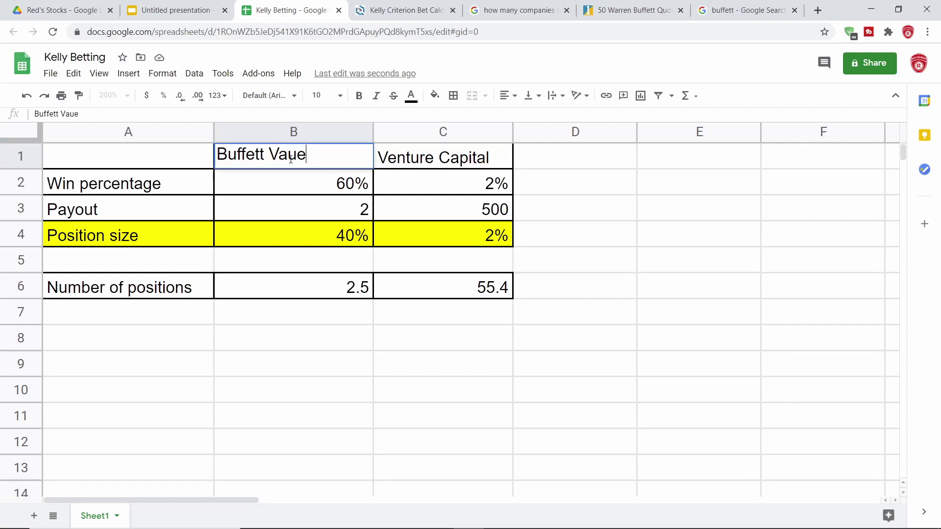
type("l")
left_click(300, 184)
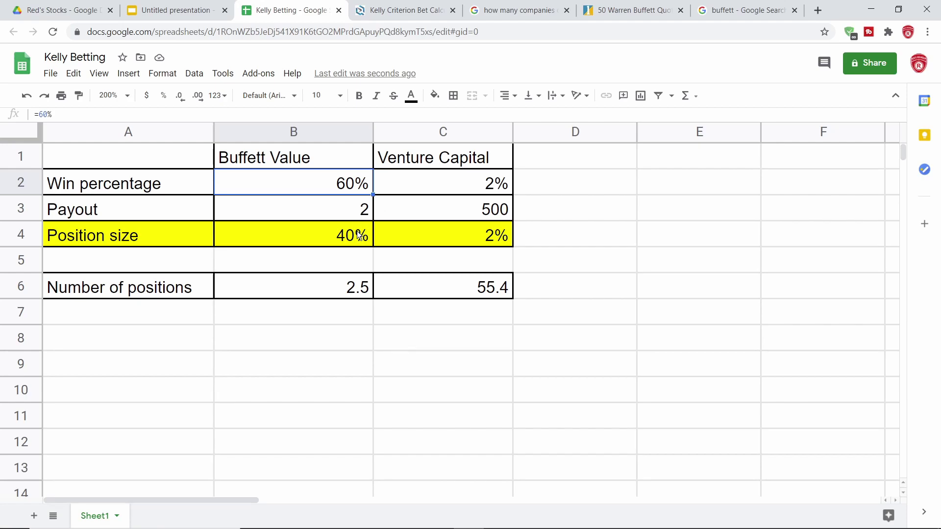
left_click(334, 237)
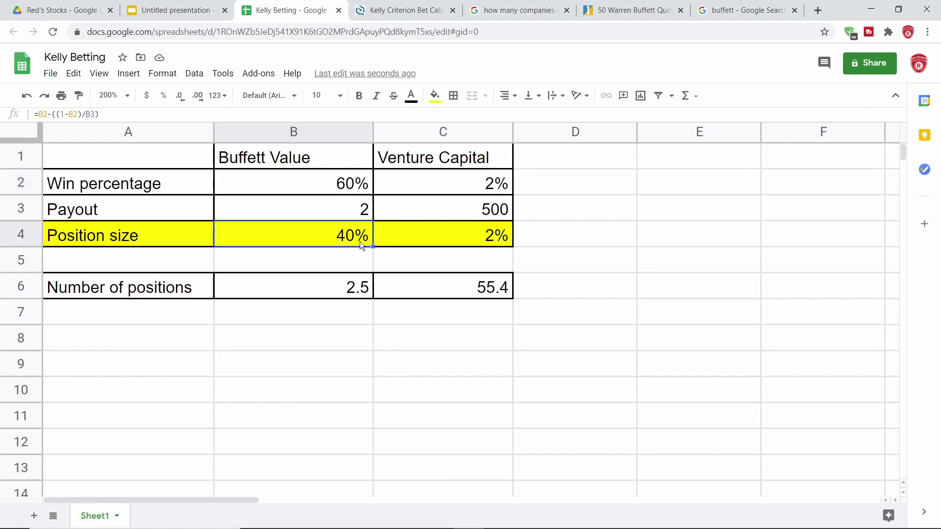
left_click(345, 292)
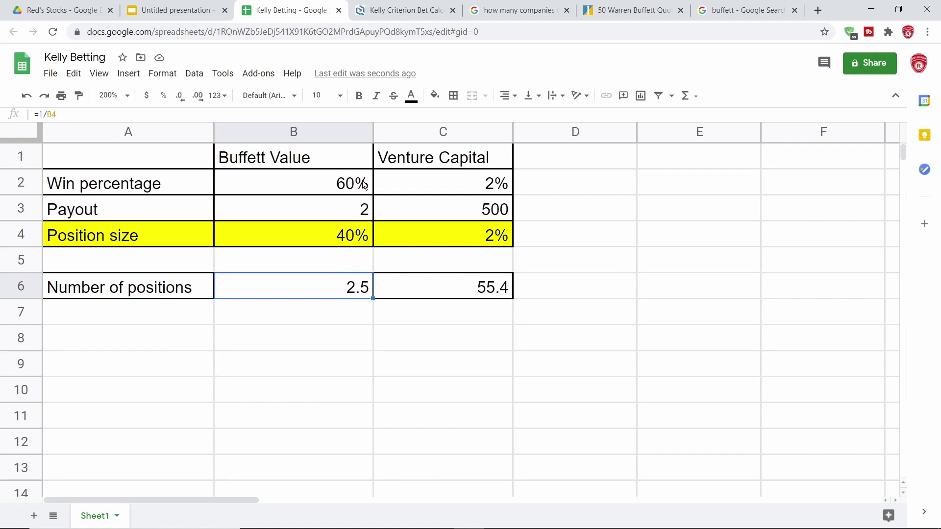
left_click_drag(365, 185, 371, 238)
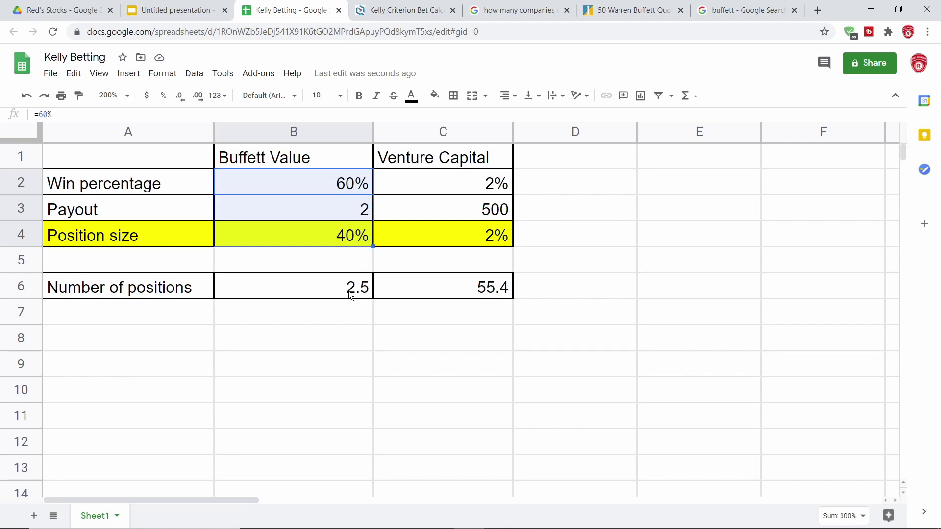
left_click(447, 162)
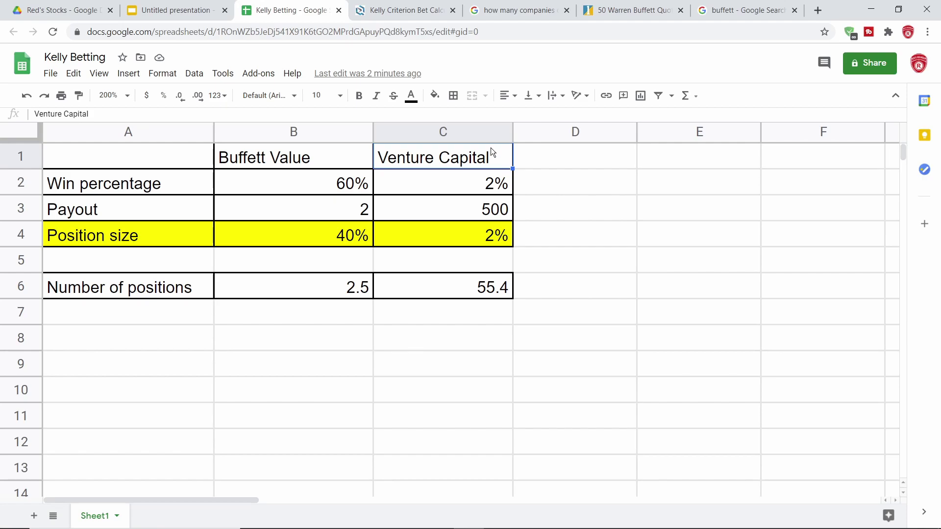
left_click(467, 189)
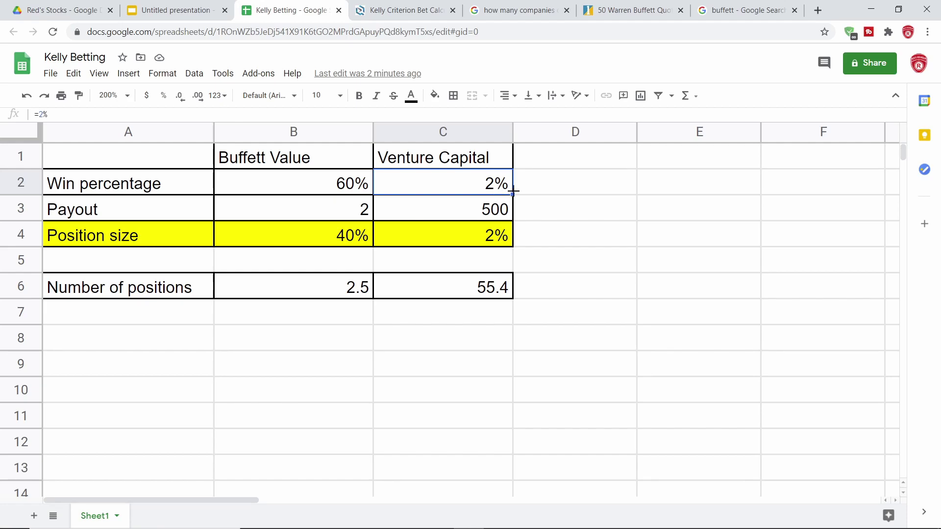
left_click(440, 201)
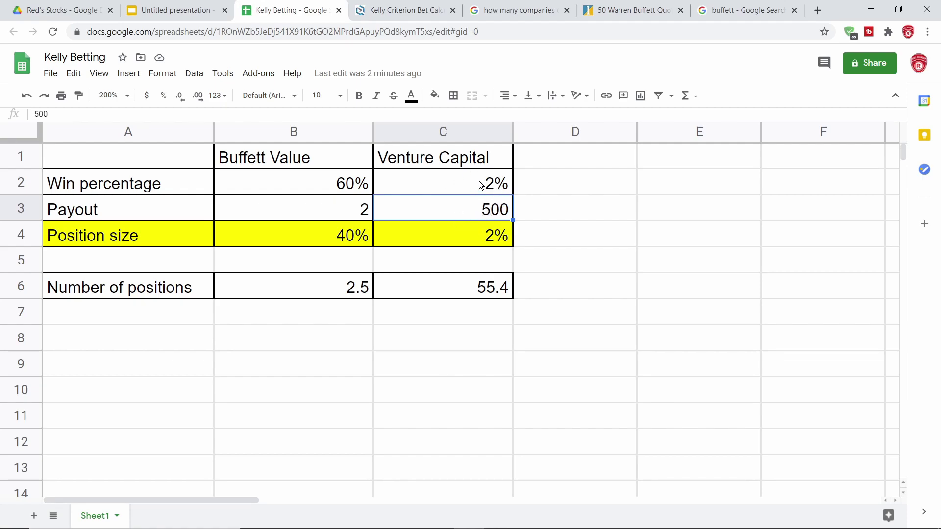
left_click(484, 238)
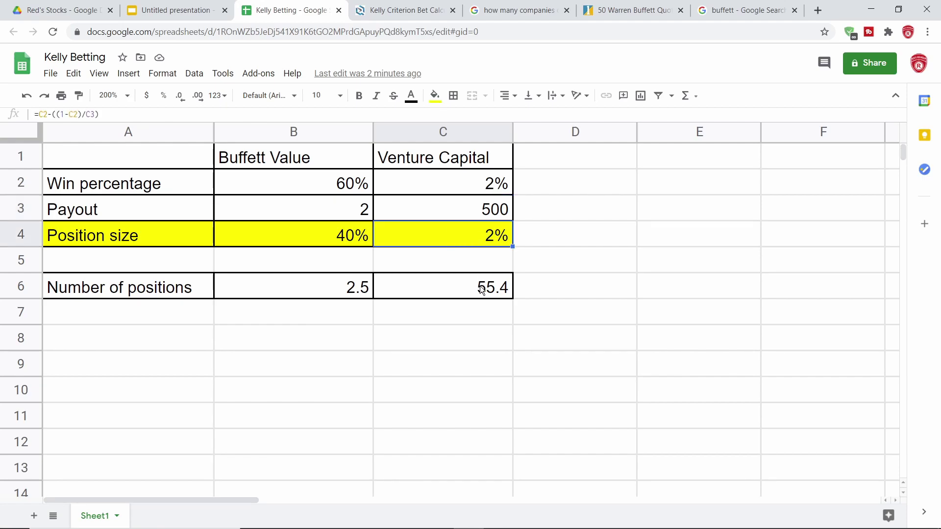
left_click(454, 295)
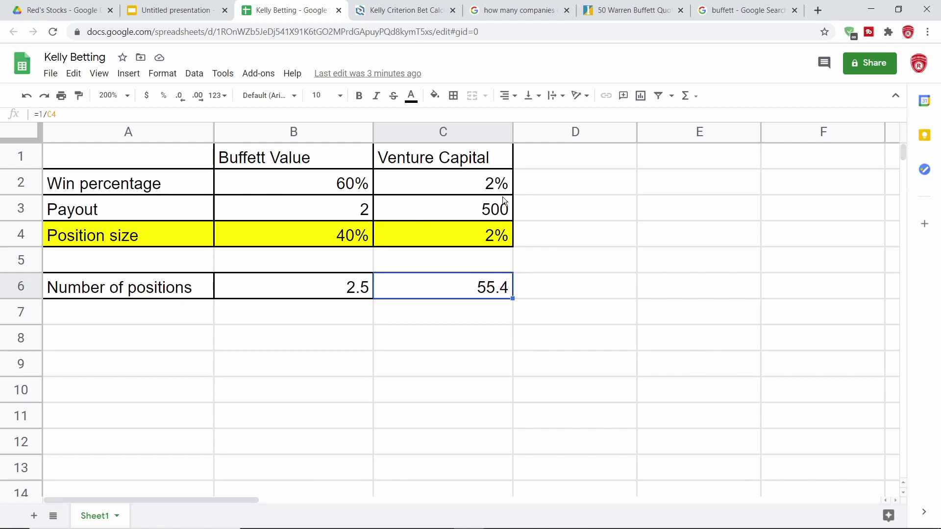
left_click(493, 186)
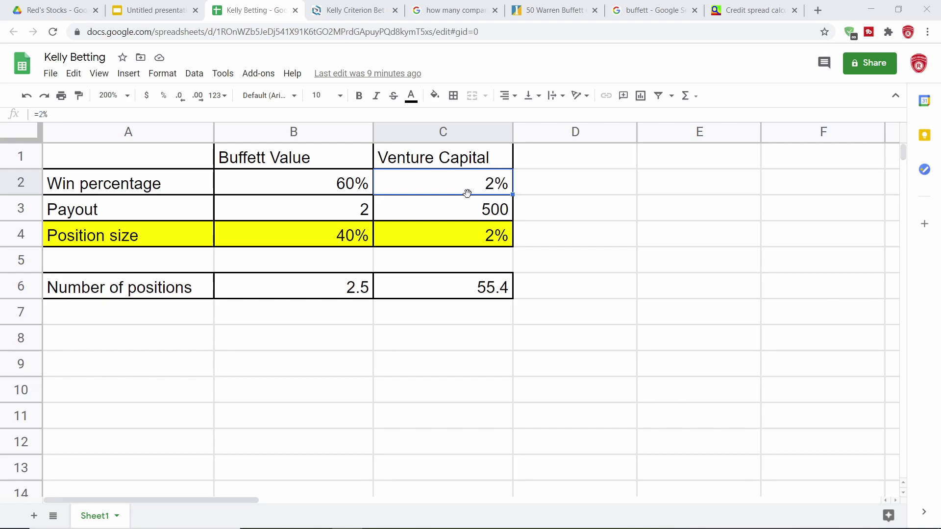
left_click_drag(430, 240, 470, 183)
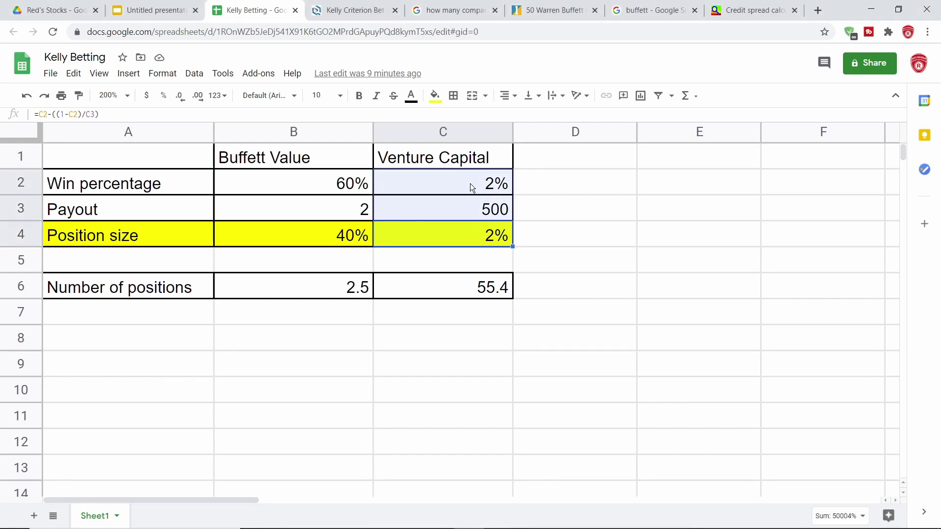
Go to Options Profit Calculator and select the CORR symbol to show its $10 long call
left_click(736, 4)
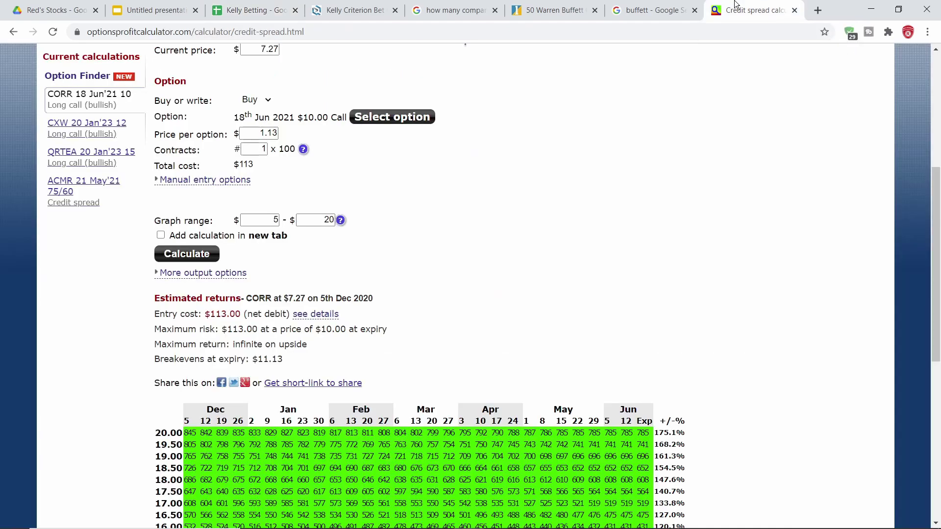
scroll(501, 140, "up", 6)
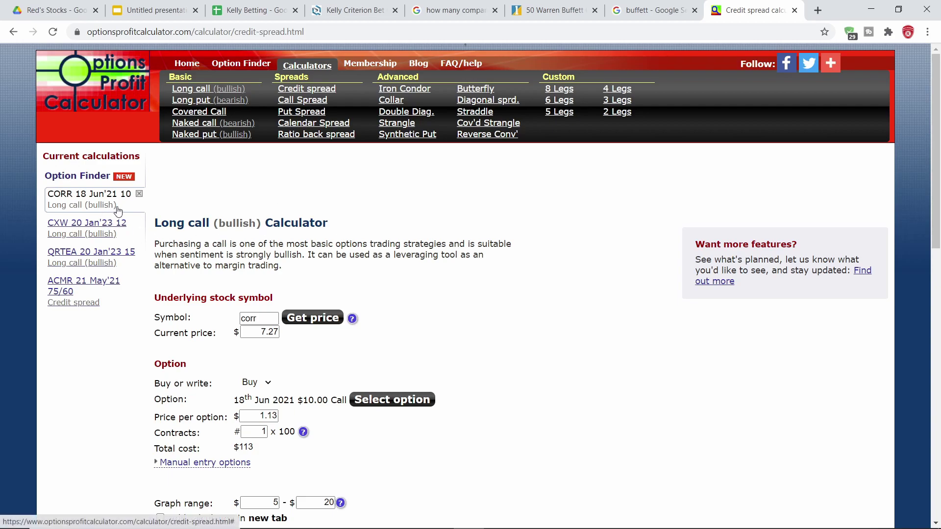
scroll(298, 264, "down", 1)
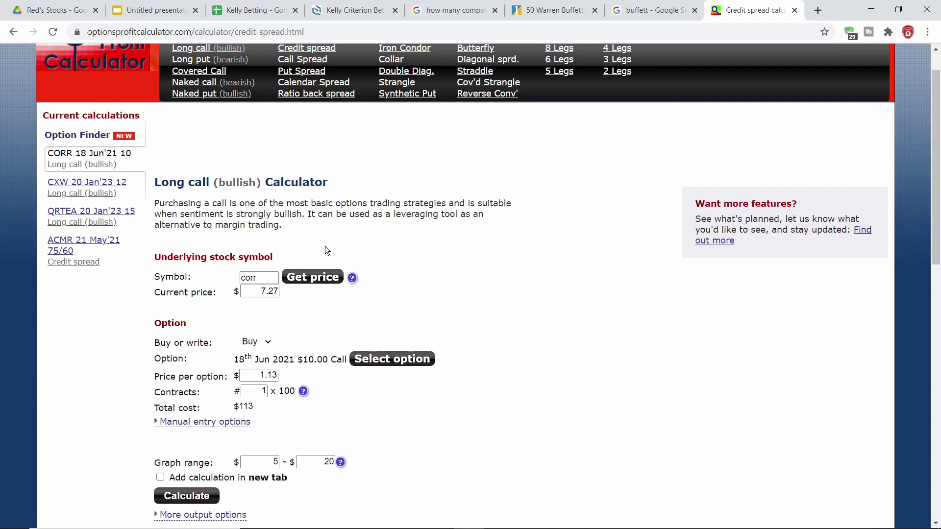
double_click(259, 275)
scroll(338, 207, "down", 2)
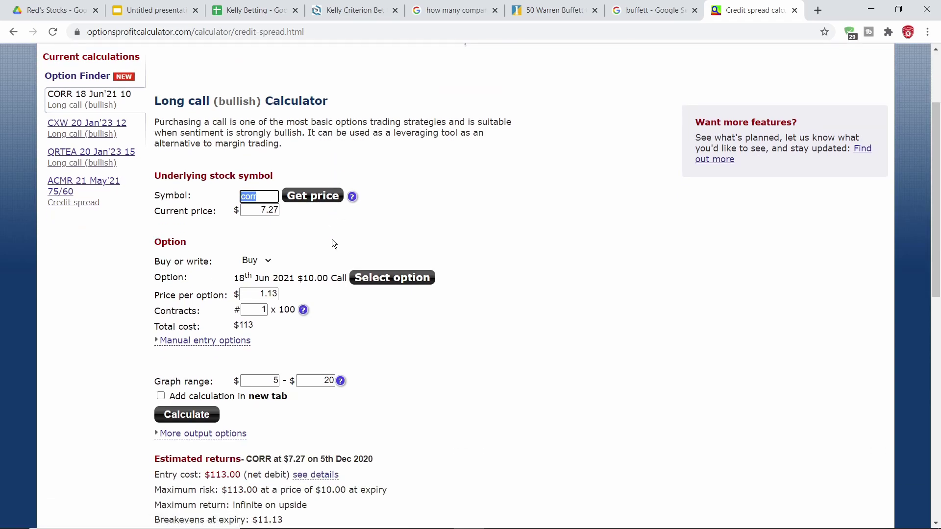
Glance at the CORR option chain without changing it, then scroll through the long call's returns table
left_click(386, 283)
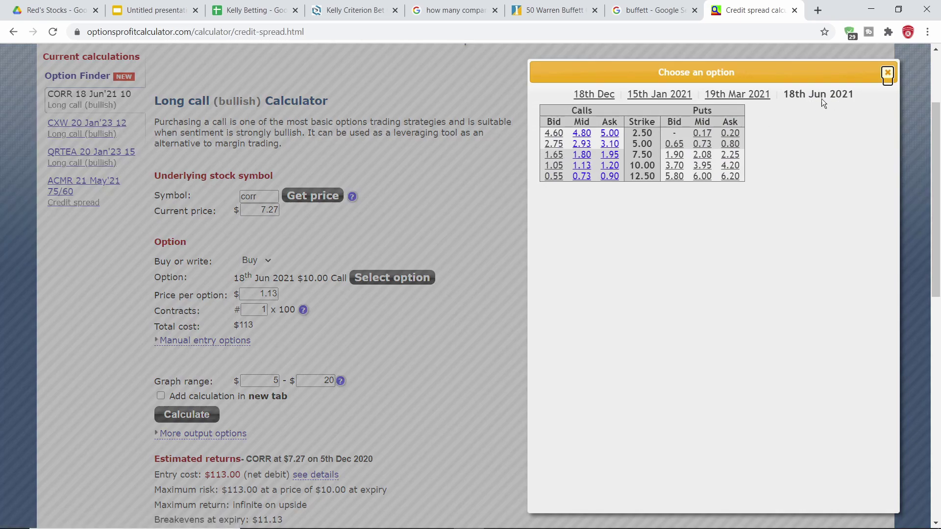
left_click(888, 73)
scroll(538, 344, "down", 3)
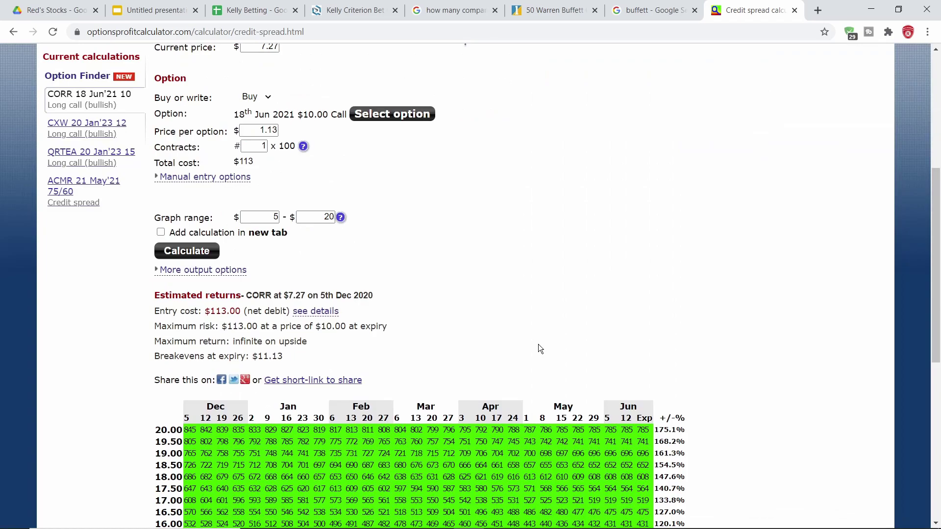
scroll(538, 344, "up", 3)
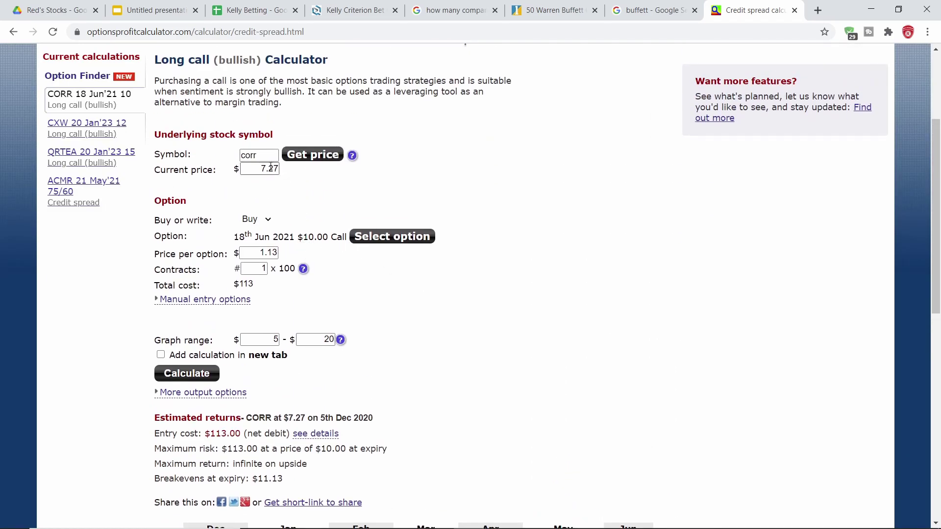
scroll(287, 233, "down", 5)
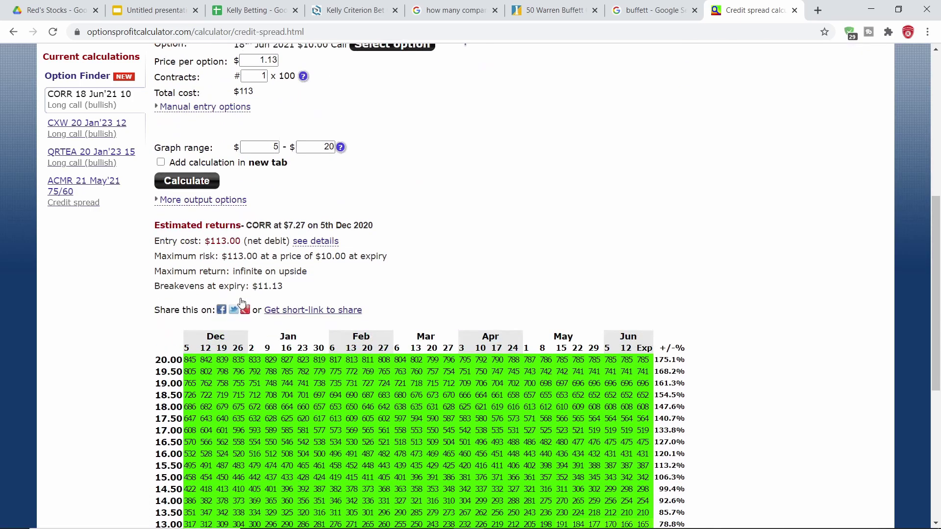
scroll(468, 218, "down", 5)
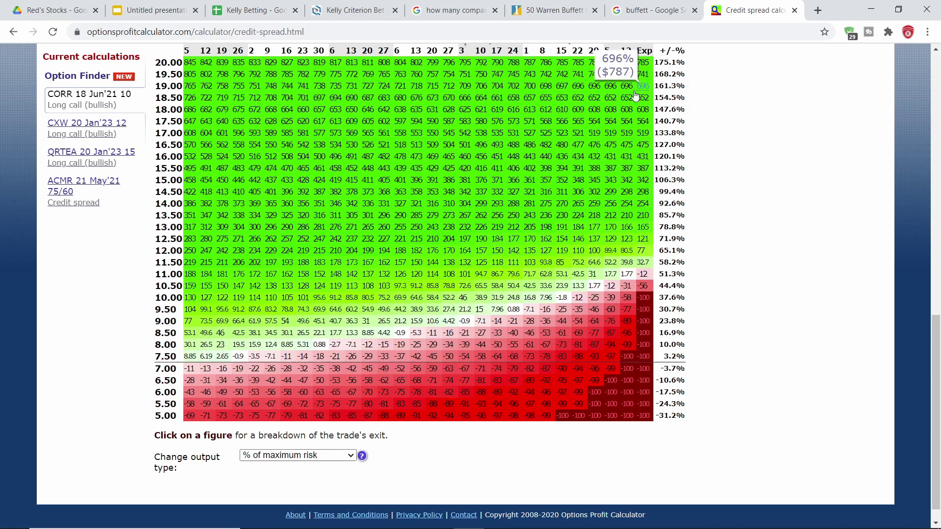
scroll(639, 159, "up", 1)
scroll(639, 158, "down", 1)
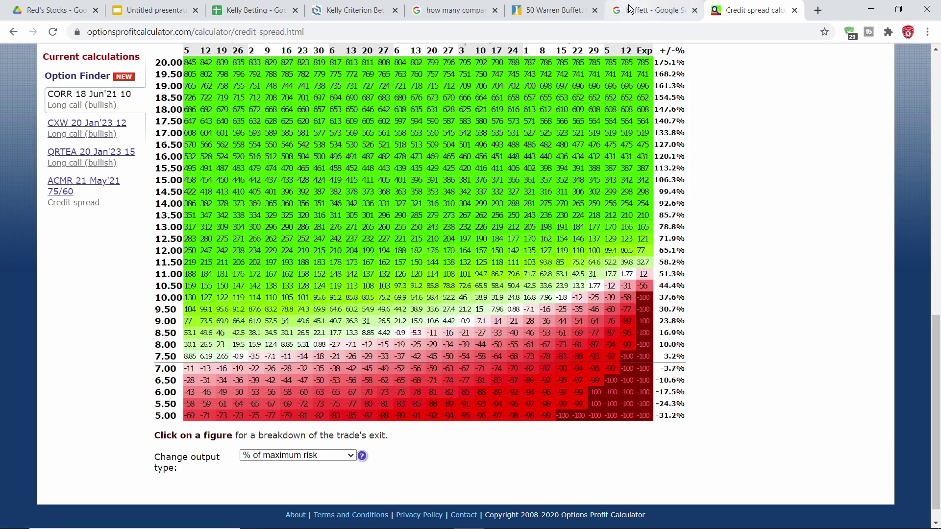
Copy the Venture Capital inputs and position-size formula from column C into column D
left_click(252, 9)
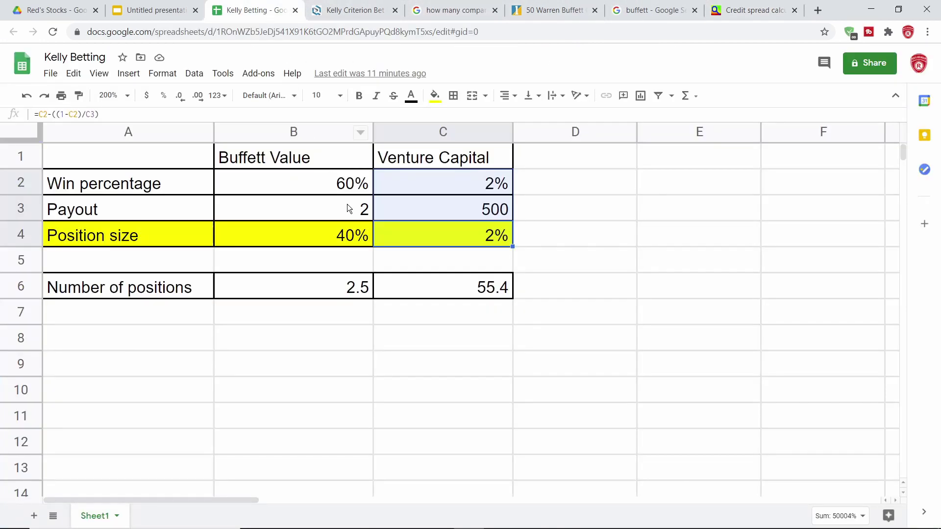
left_click(492, 189)
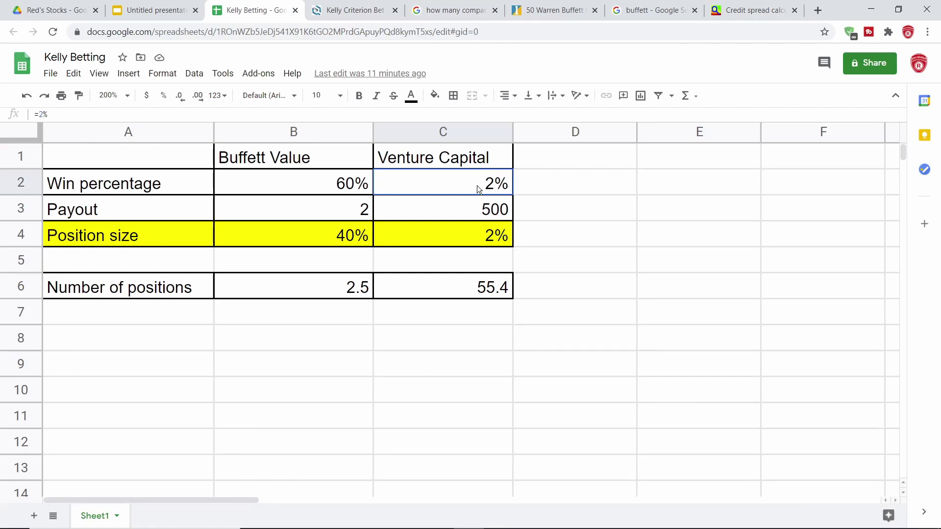
left_click_drag(477, 185, 613, 240)
left_click(671, 245)
Change D2's win percentage to 5% and clear the 500 payout from D3
left_click(603, 188)
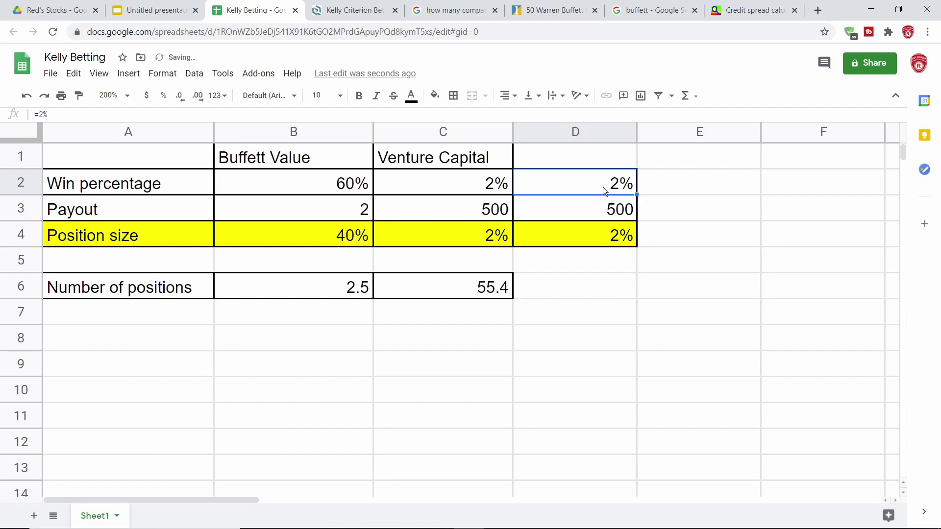
double_click(618, 187)
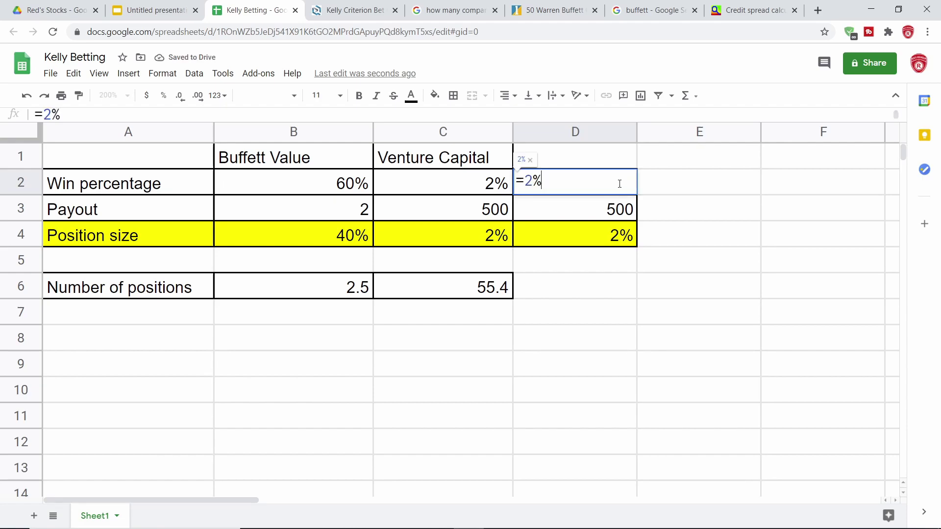
left_click(532, 187)
key("BackSpace")
type("5")
key("Return")
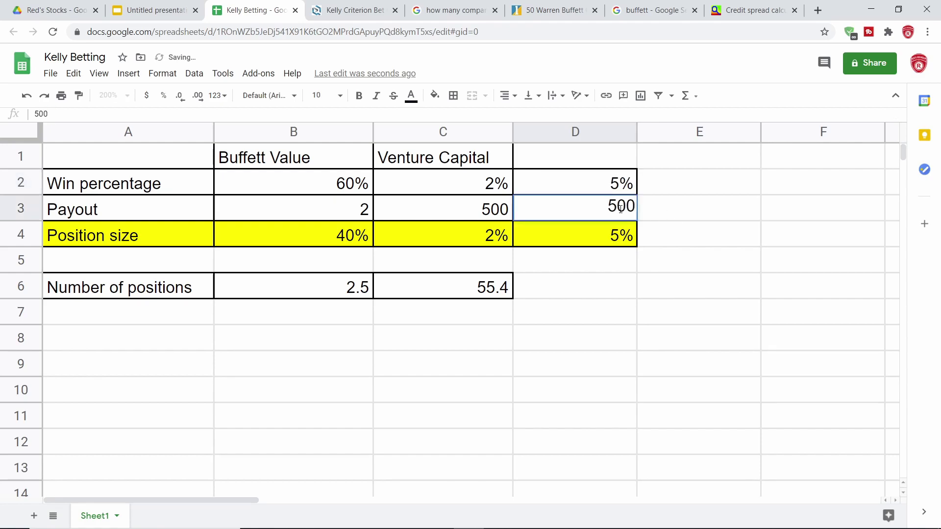
key("BackSpace")
key("BackSpace")
key("BackSpace")
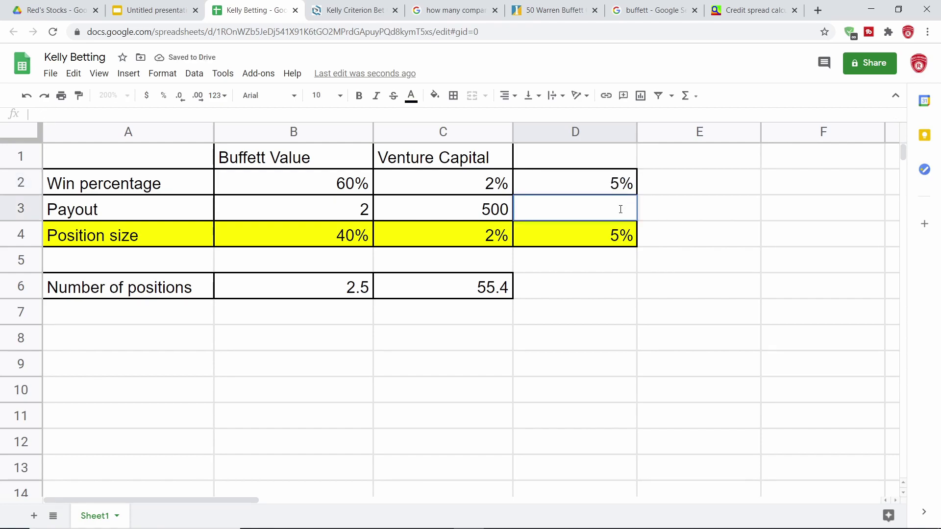
left_click(627, 185)
Change D2's win percentage to 25%
double_click(584, 180)
left_click(534, 181)
key("BackSpace")
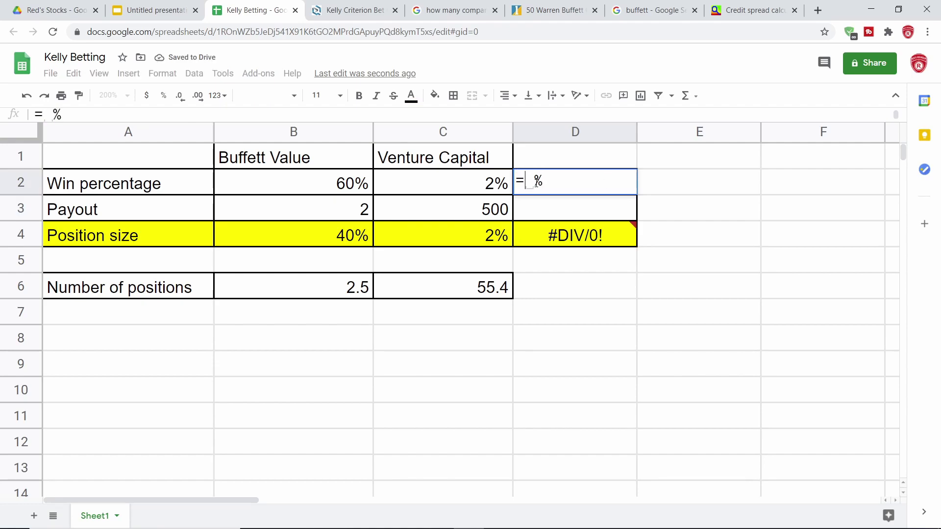
type("25")
key("Return")
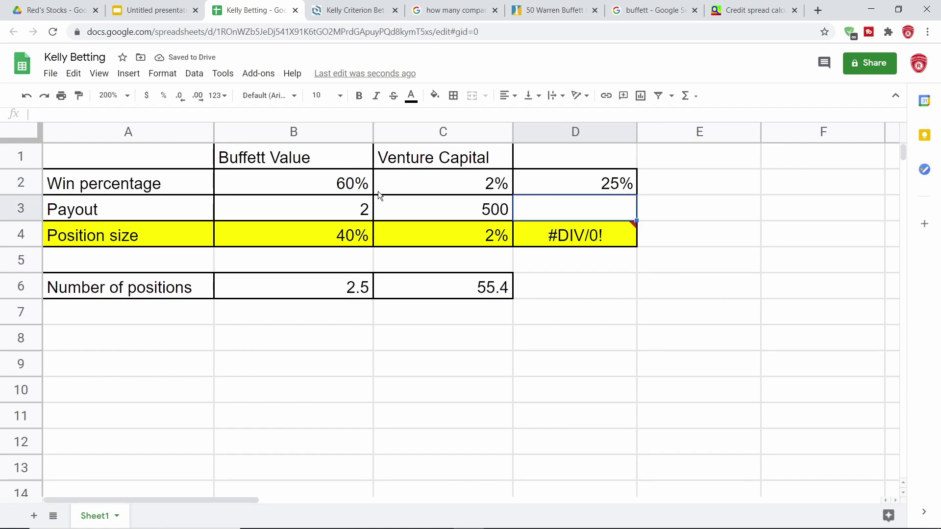
left_click(755, 9)
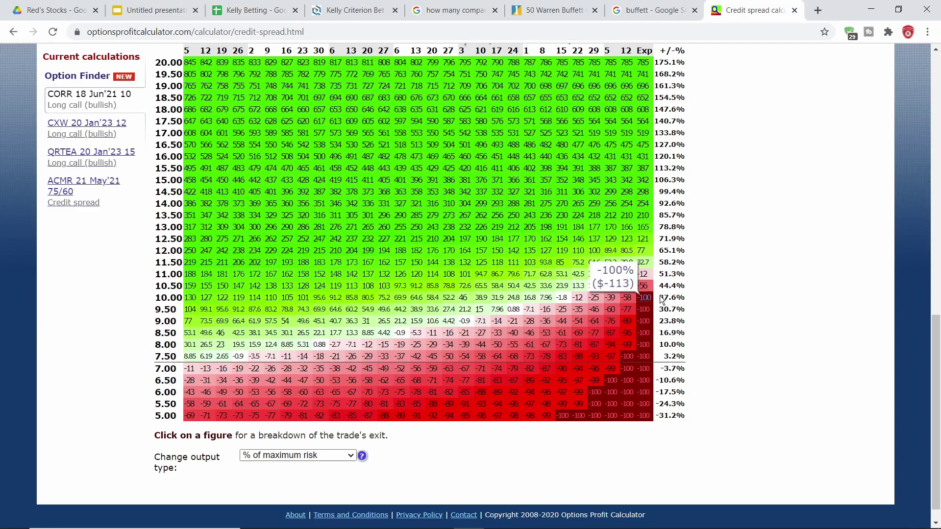
mouse_move(641, 297)
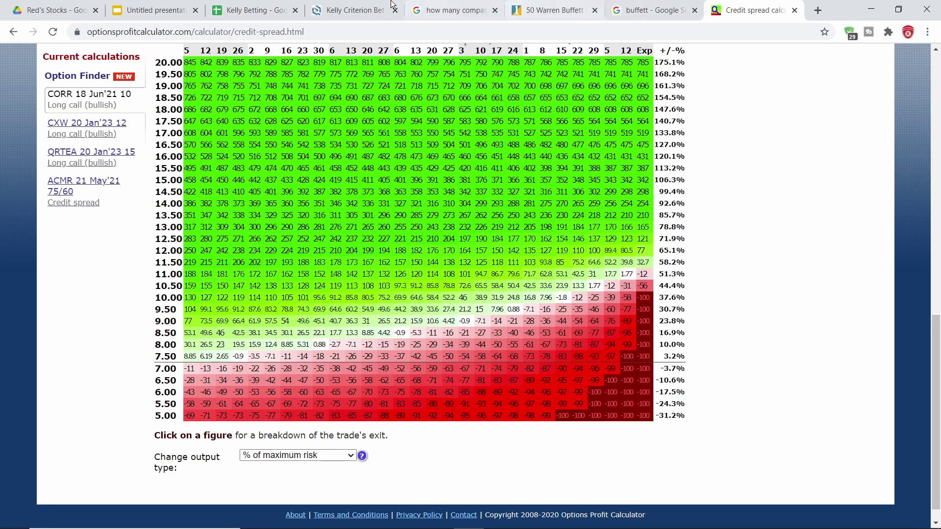
left_click(250, 10)
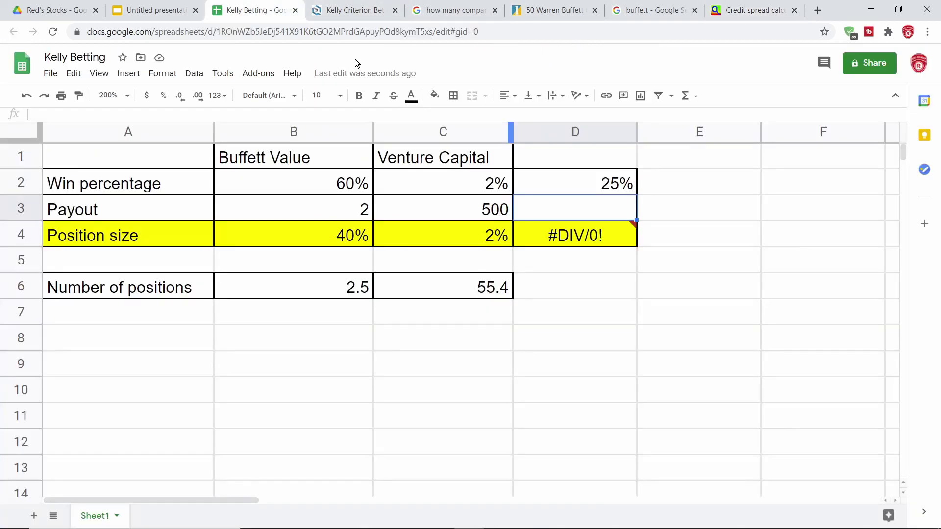
Enter a payout of 5 in D3 and fill the positions formula from C6 into D6
double_click(594, 204)
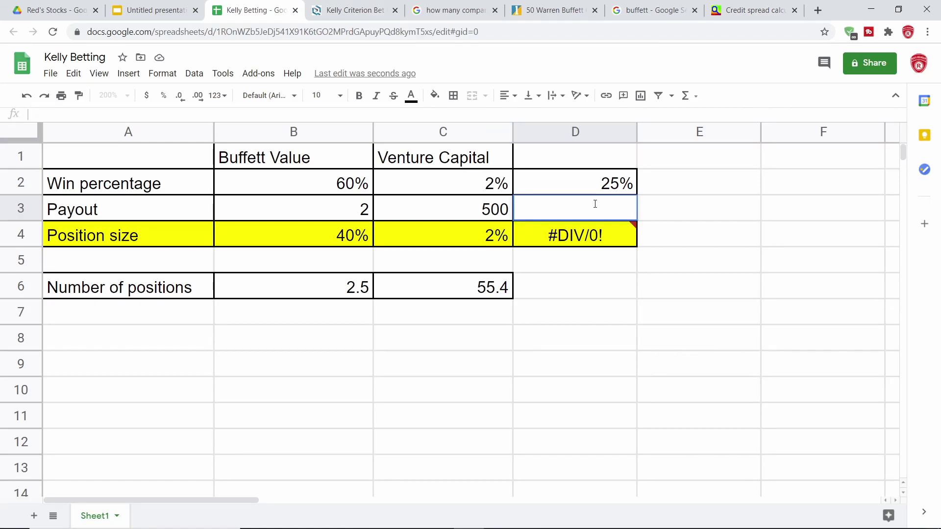
type("5")
key("Return")
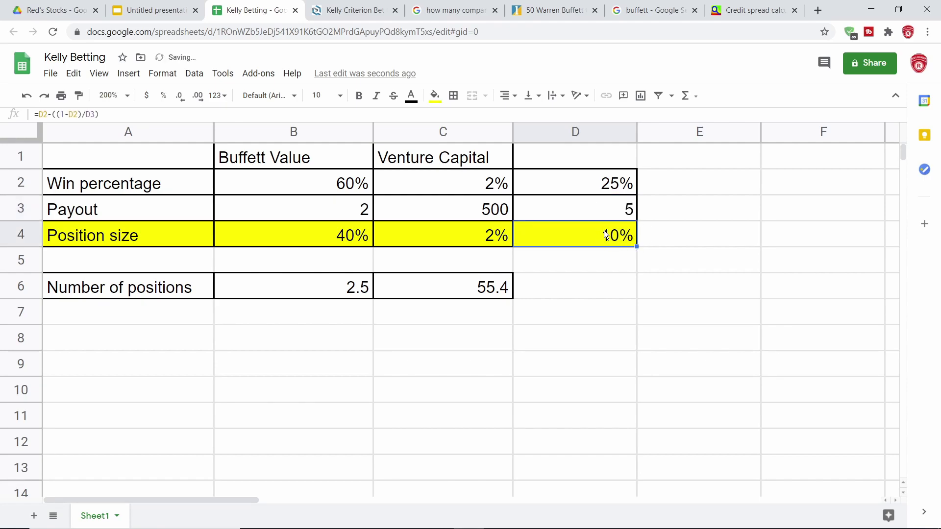
left_click(506, 292)
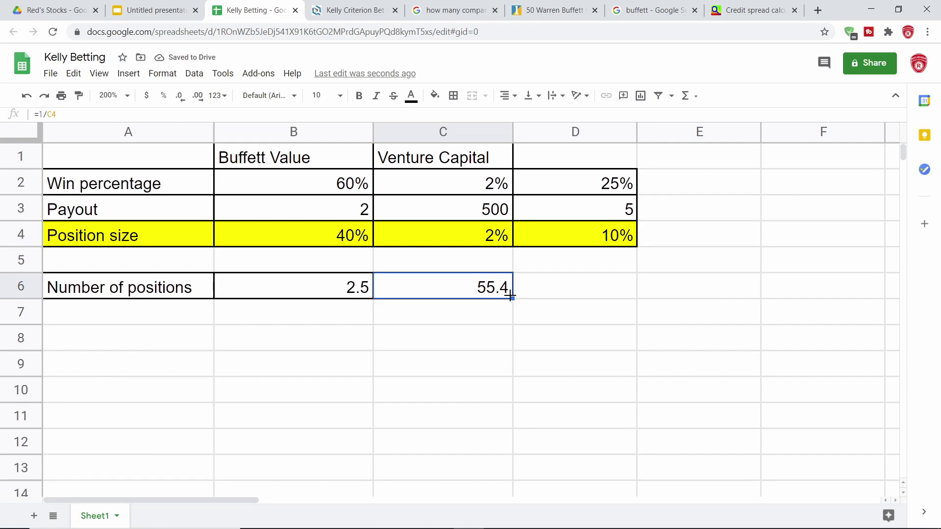
left_click_drag(509, 294, 576, 288)
left_click(678, 286)
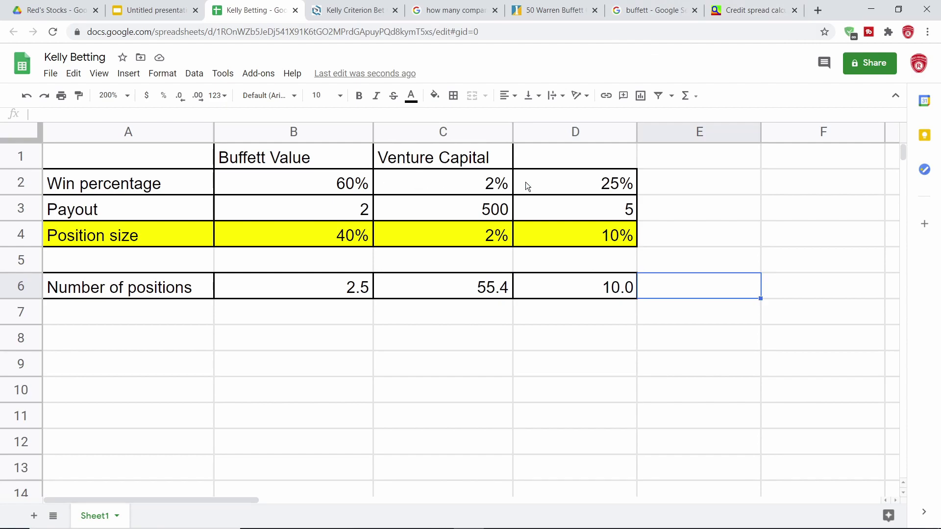
left_click(724, 5)
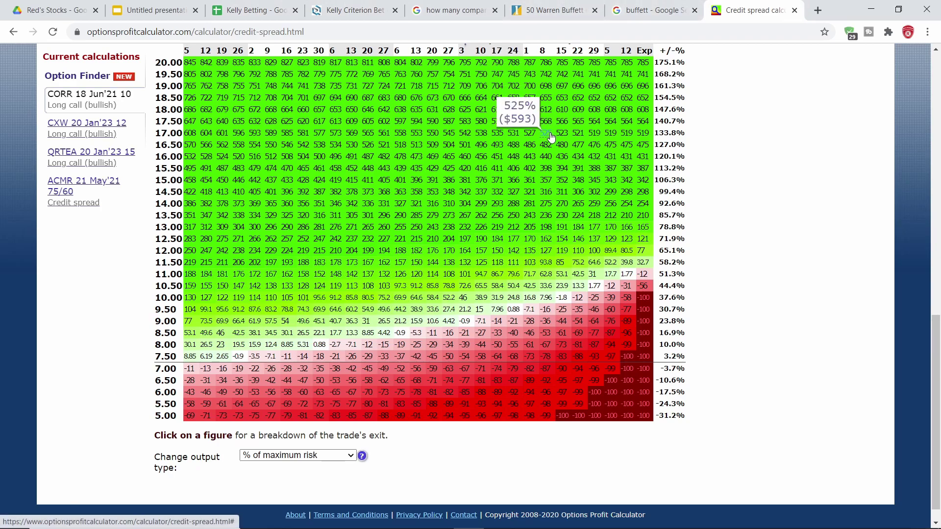
Load the saved 'CXW 20 Jan'23 12' long call from the Current calculations sidebar
scroll(552, 138, "up", 1)
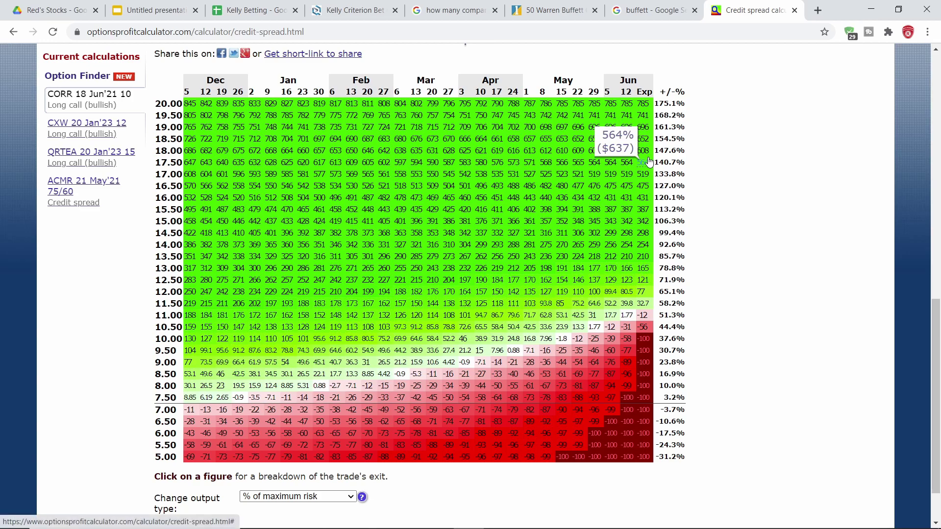
scroll(235, 140, "up", 8)
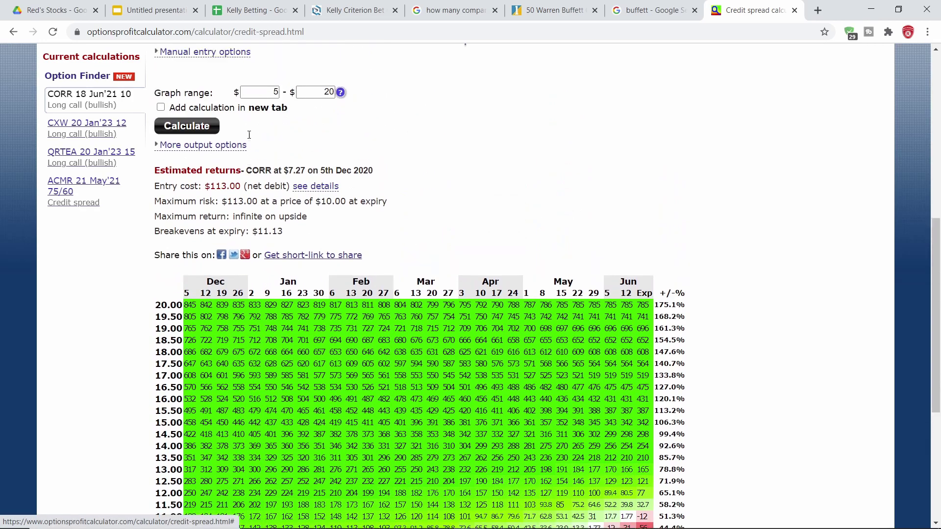
scroll(249, 134, "up", 2)
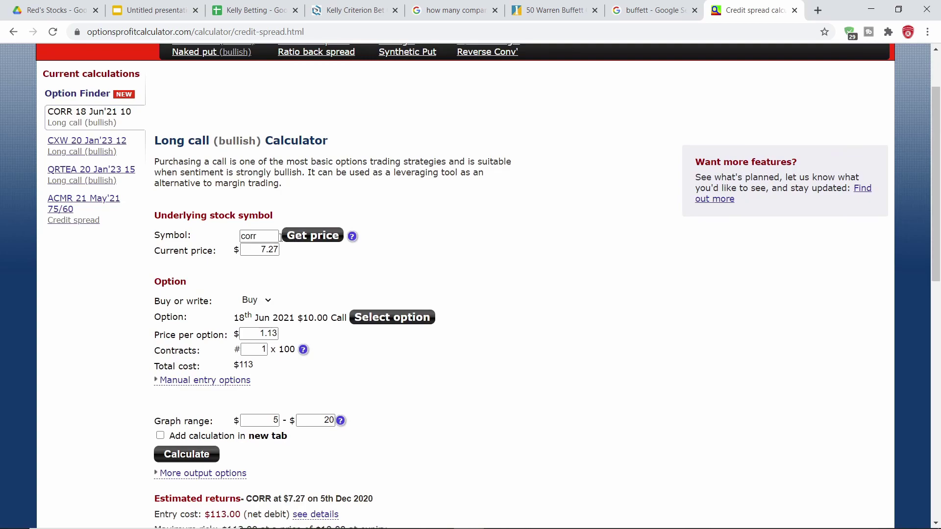
scroll(294, 211, "down", 1)
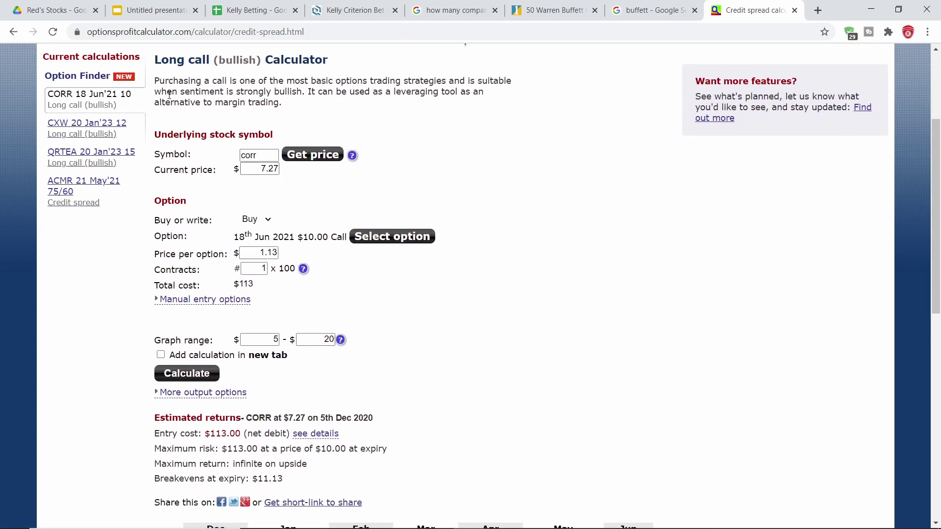
left_click(96, 127)
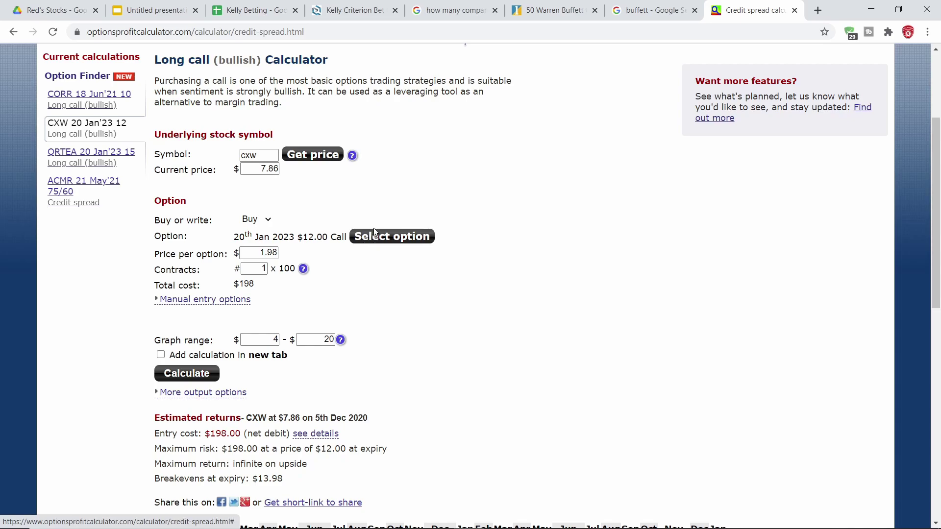
Scroll through the CXW $12 long call's results grid, then open a new blank browser tab
scroll(356, 205, "down", 2)
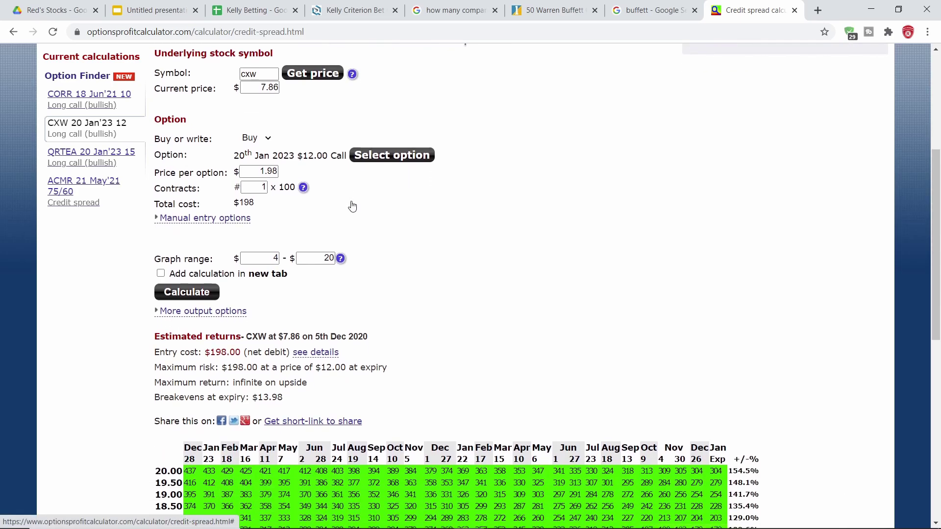
scroll(534, 256, "down", 4)
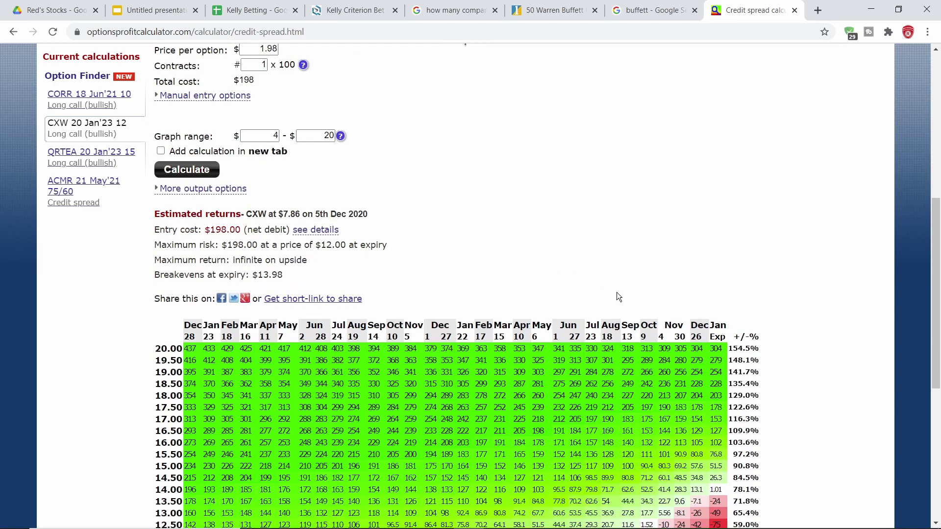
scroll(531, 240, "up", 6)
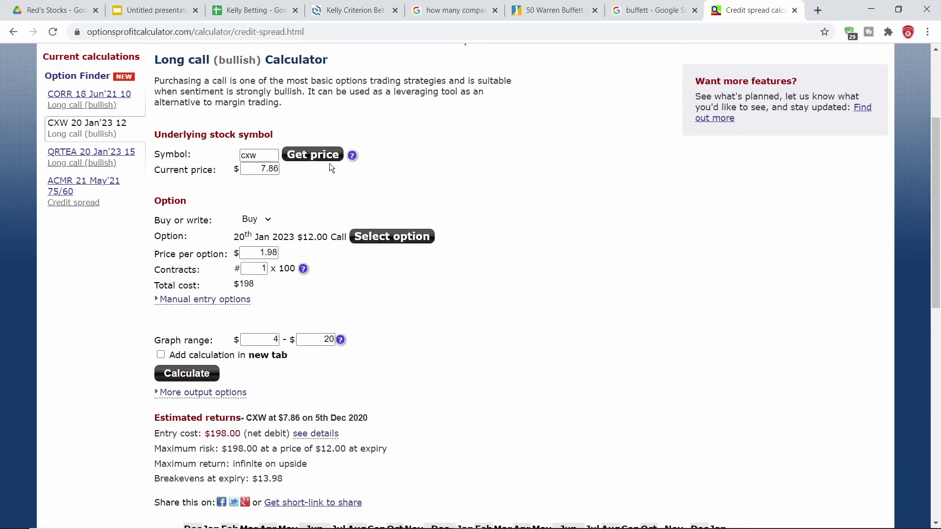
scroll(420, 207, "down", 9)
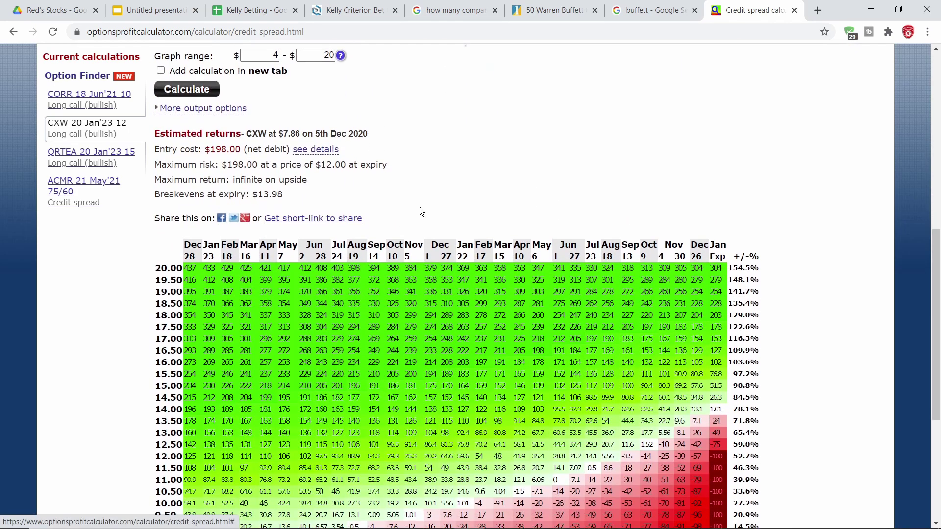
scroll(605, 237, "up", 6)
scroll(603, 237, "down", 6)
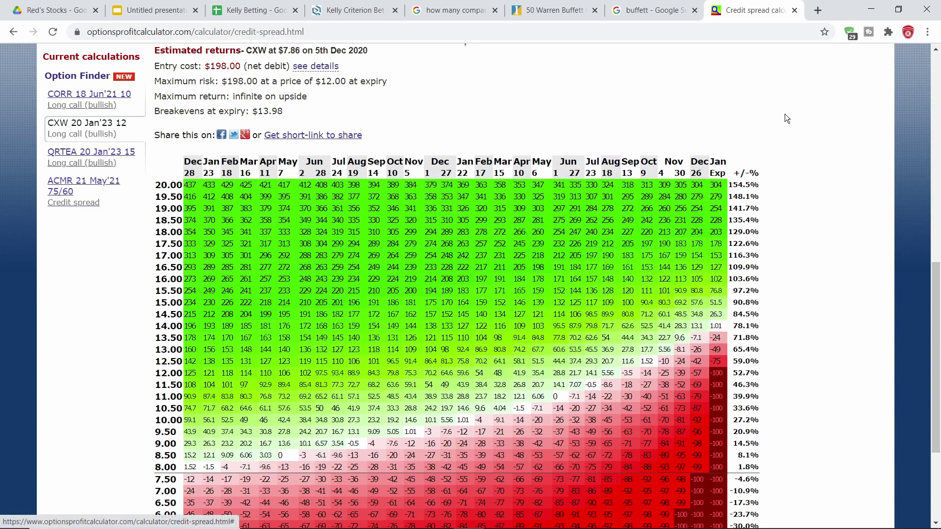
left_click(818, 10)
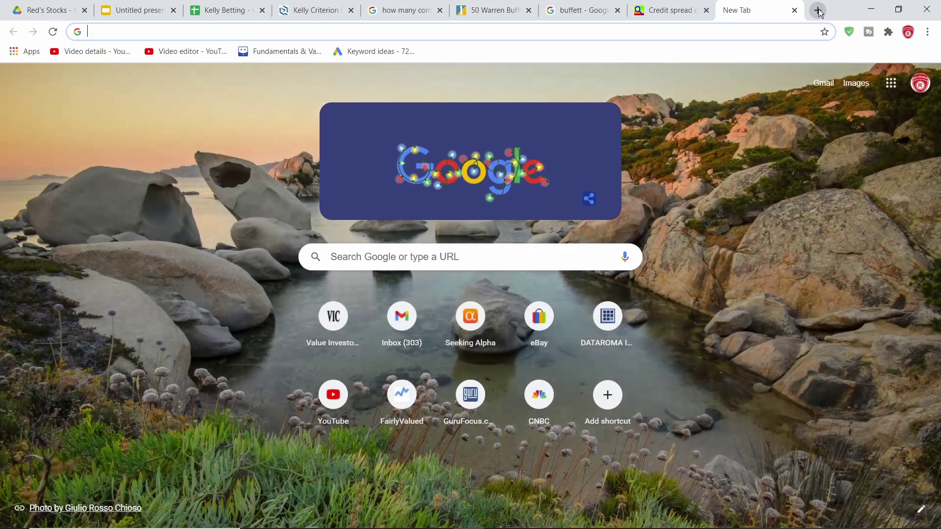
Search Google for cxw and view its stock chart over Max, then 5 years
type("cxw")
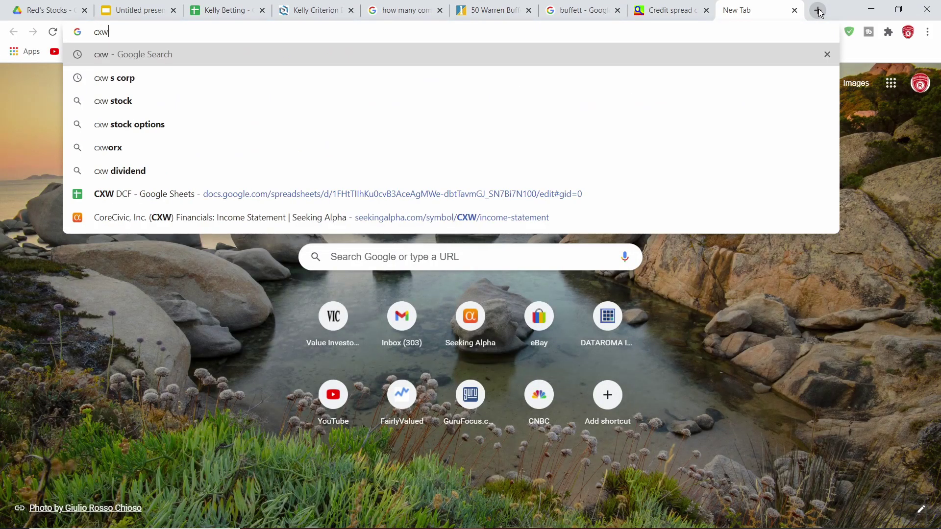
key("Return")
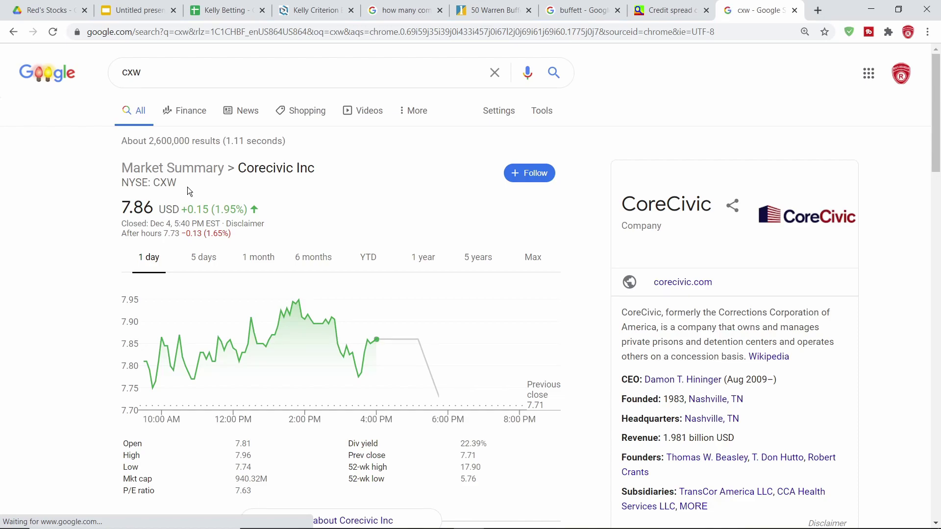
scroll(353, 220, "down", 1)
left_click(532, 217)
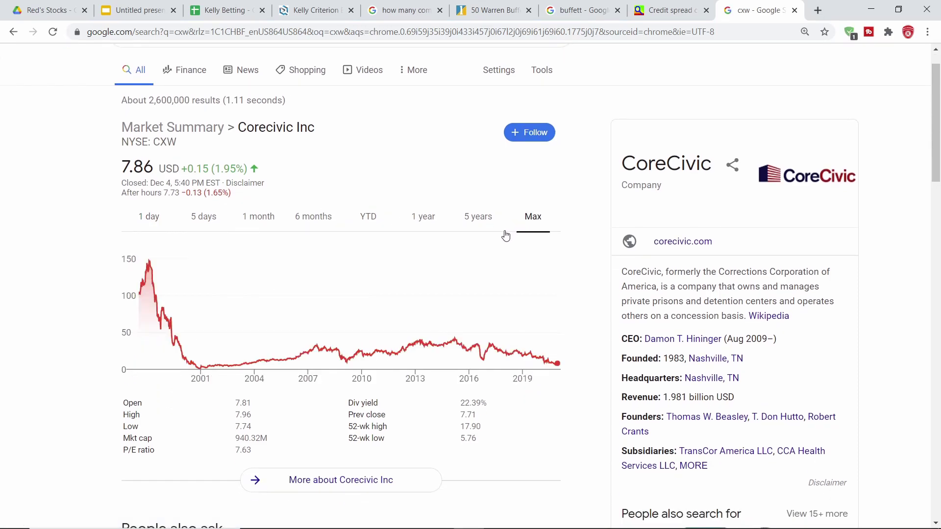
left_click(495, 218)
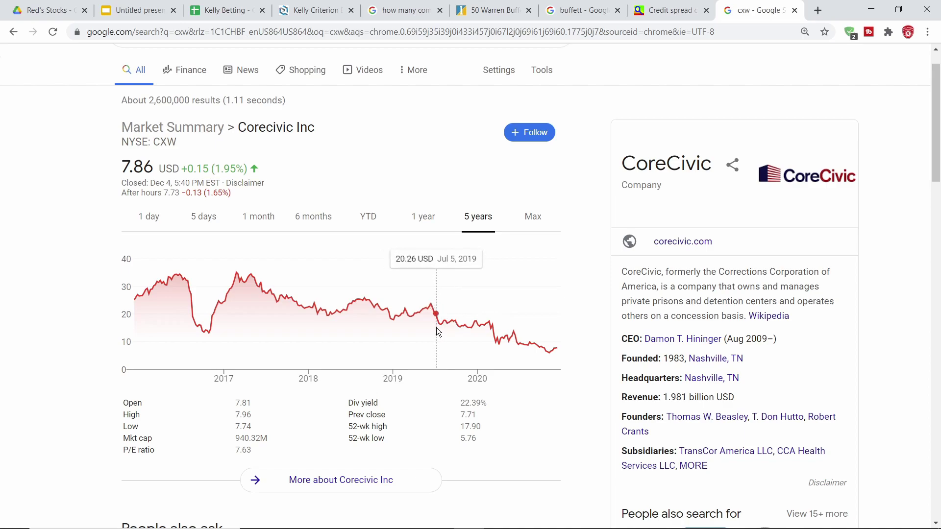
left_click(653, 11)
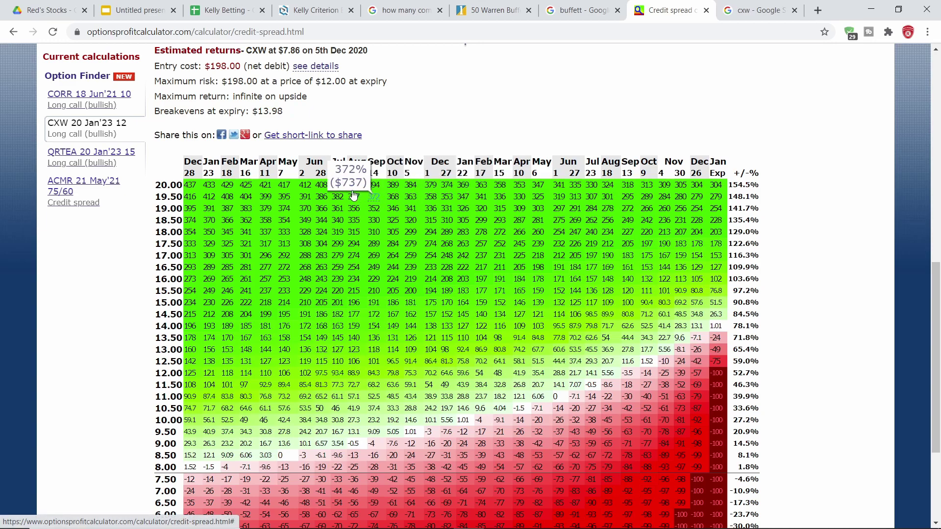
scroll(450, 137, "up", 5)
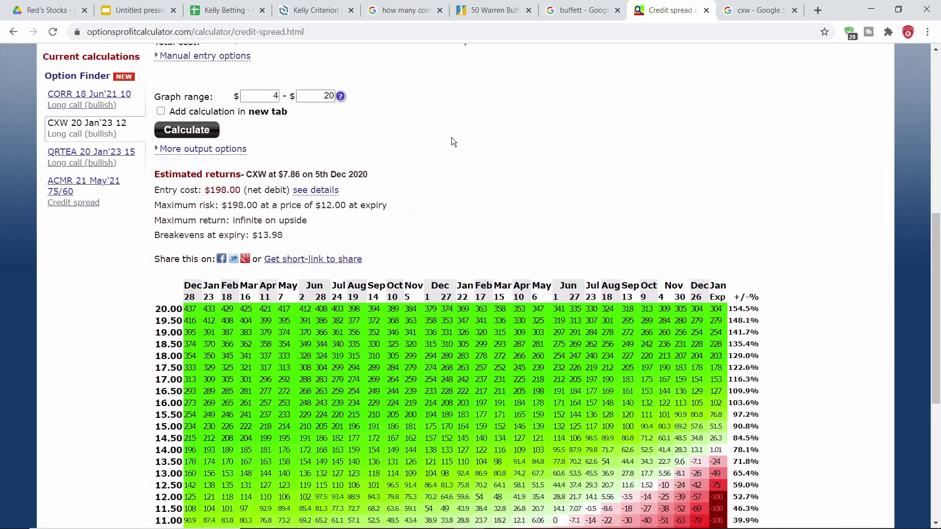
scroll(451, 138, "up", 5)
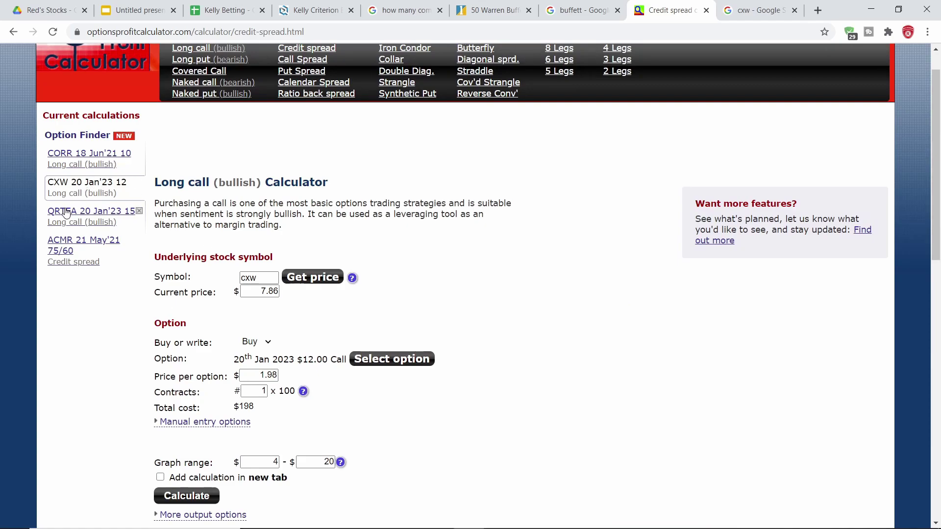
Load the 'QRTEA 20 Jan'23 15' long call ($218 cost, $17.18 breakeven) and review its returns table
left_click(133, 220)
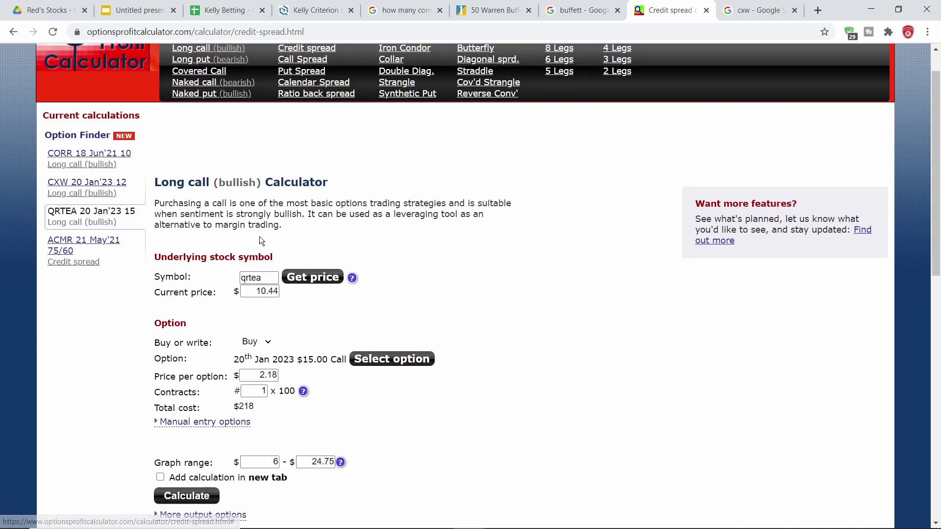
scroll(240, 242, "down", 2)
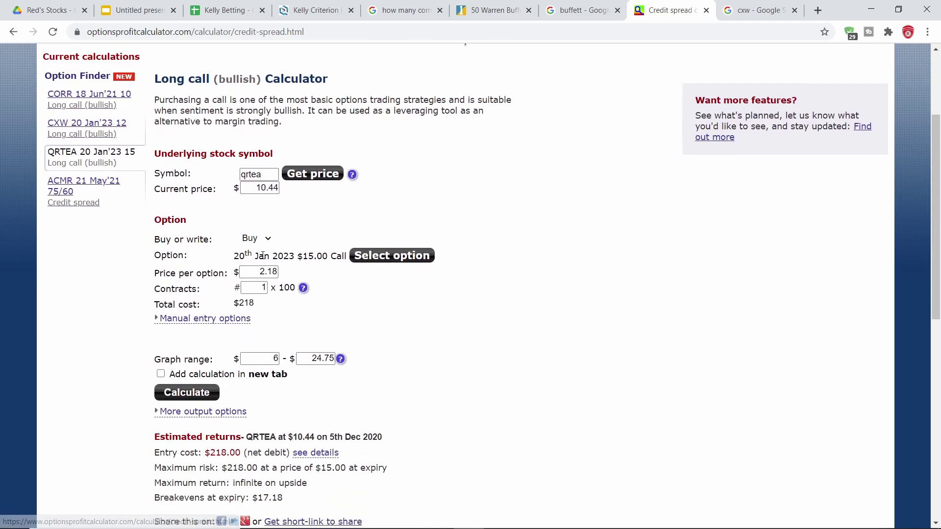
scroll(341, 266, "down", 7)
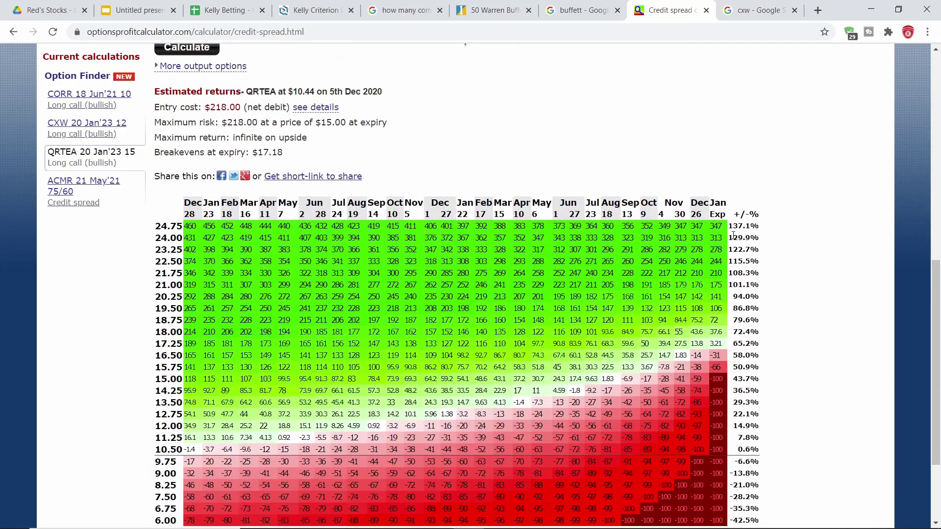
mouse_move(718, 230)
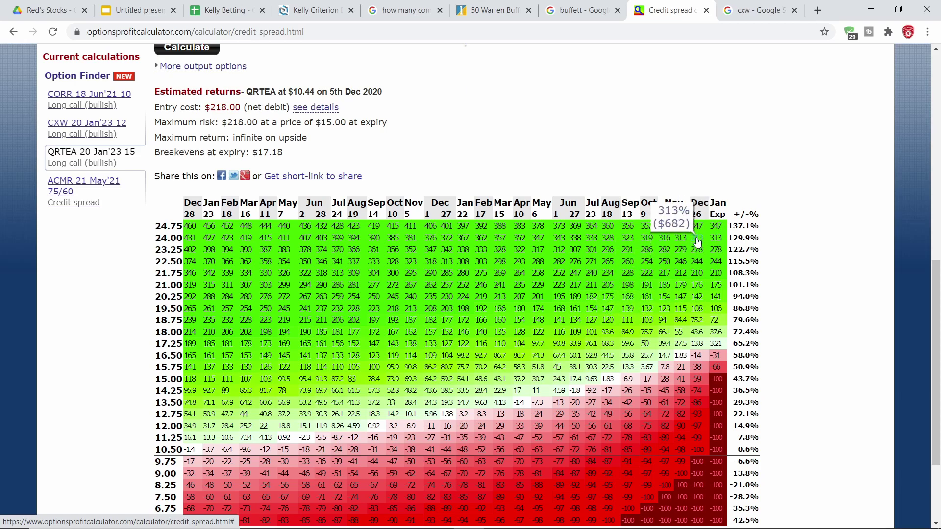
scroll(519, 169, "up", 2)
scroll(495, 179, "up", 4)
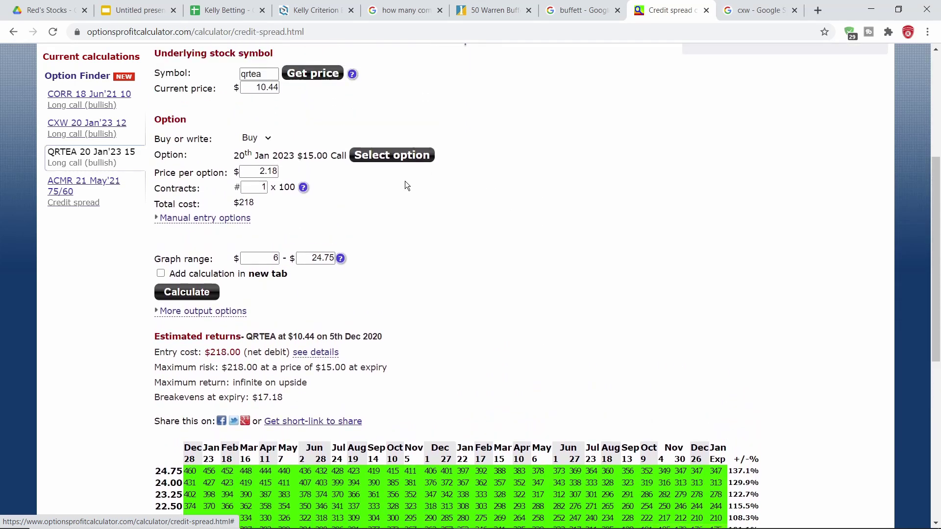
scroll(445, 206, "down", 4)
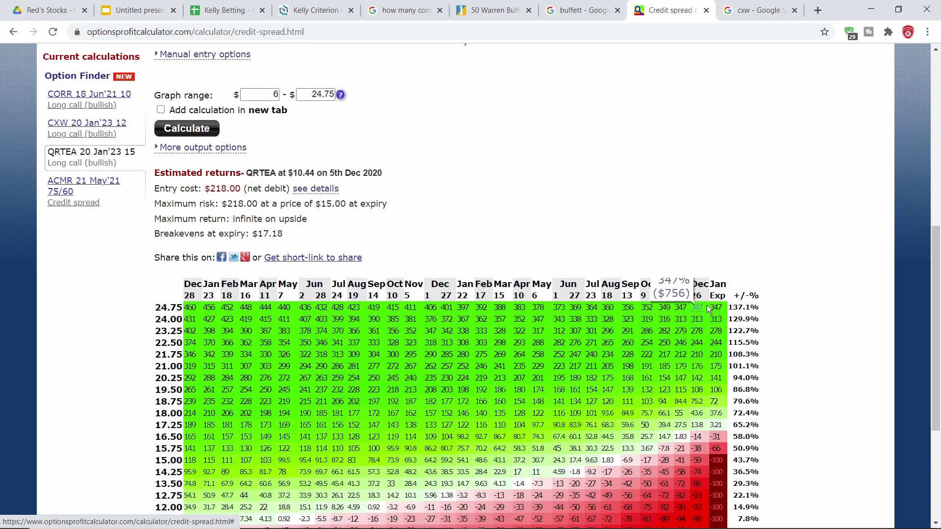
scroll(344, 147, "up", 1)
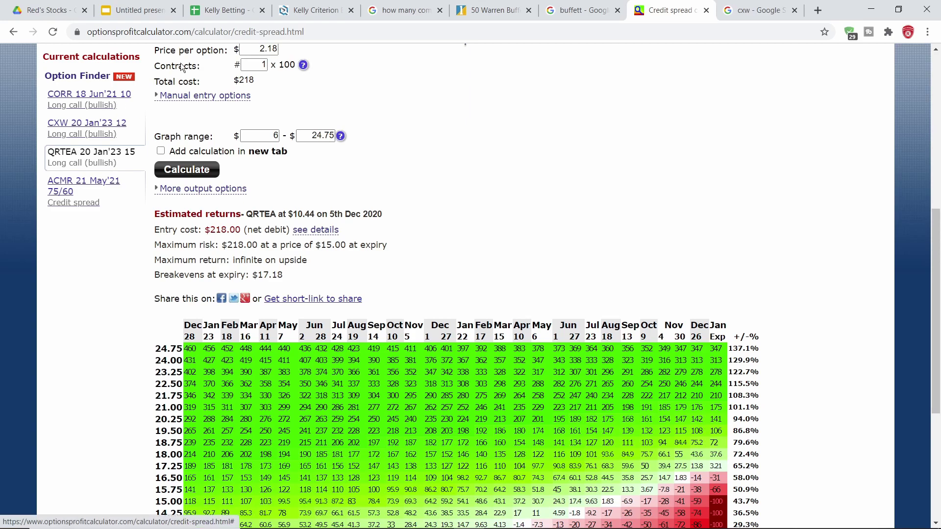
left_click(224, 10)
Check D4 and D3, then change D2's win percentage from 25% to 15%, then 20%
left_click(578, 238)
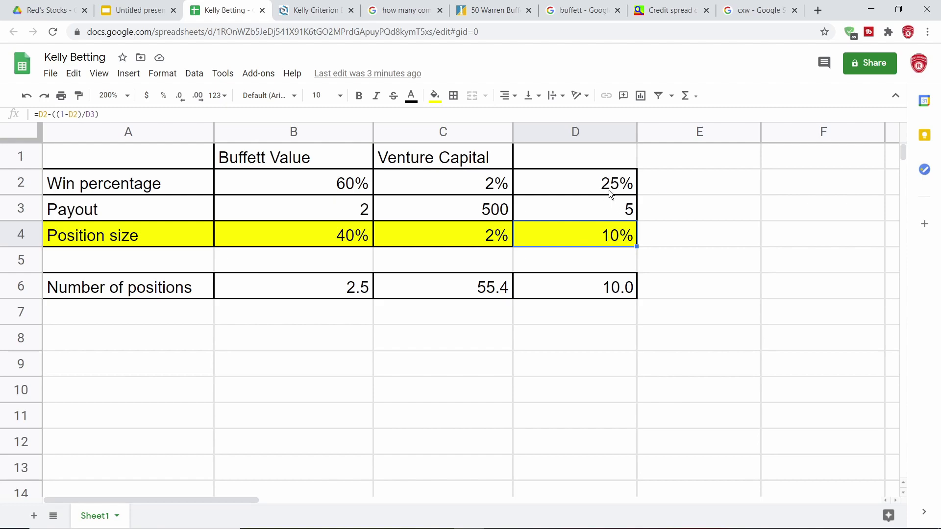
left_click(572, 198)
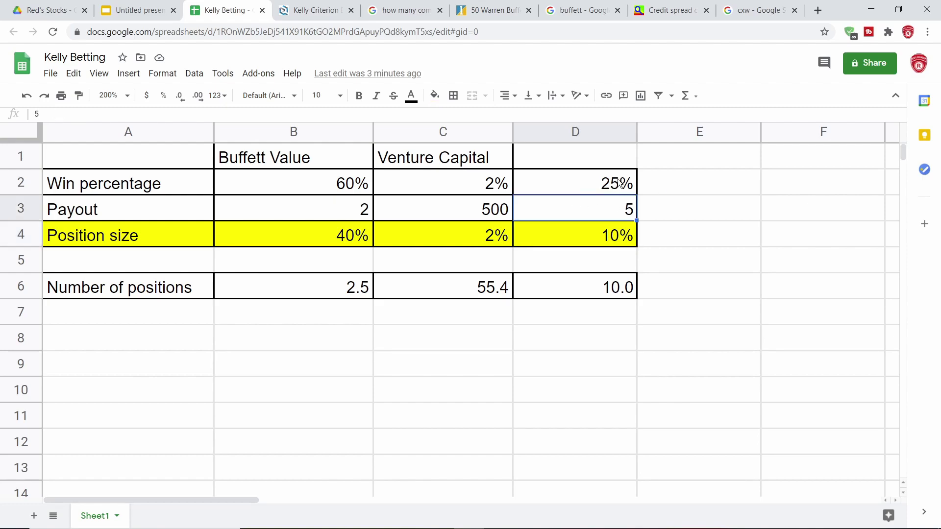
double_click(613, 183)
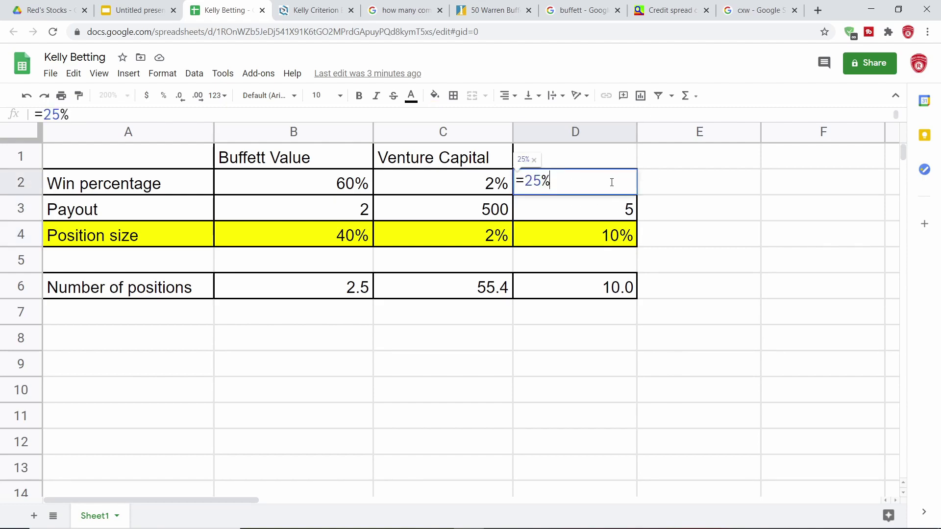
key("BackSpace")
key("BackSpace")
type("15")
key("Return")
double_click(544, 183)
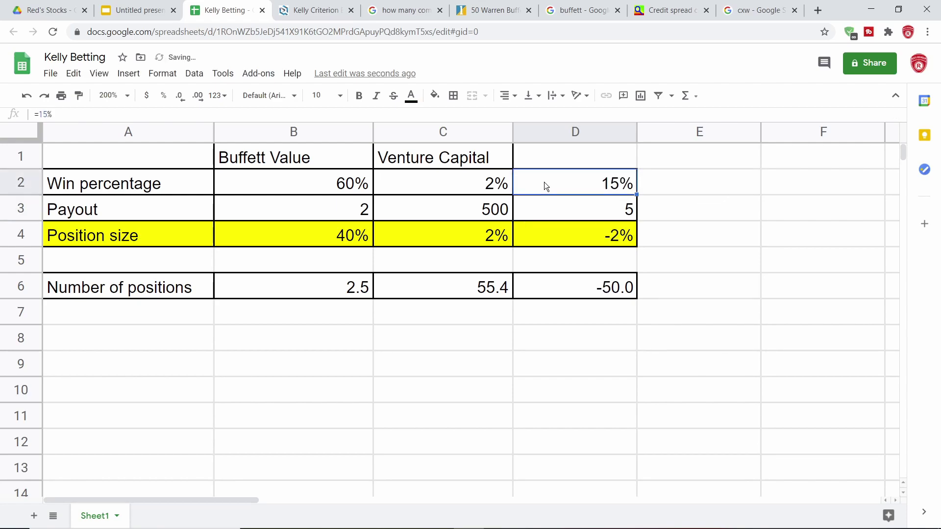
key("BackSpace")
key("BackSpace")
type("20")
key("Return")
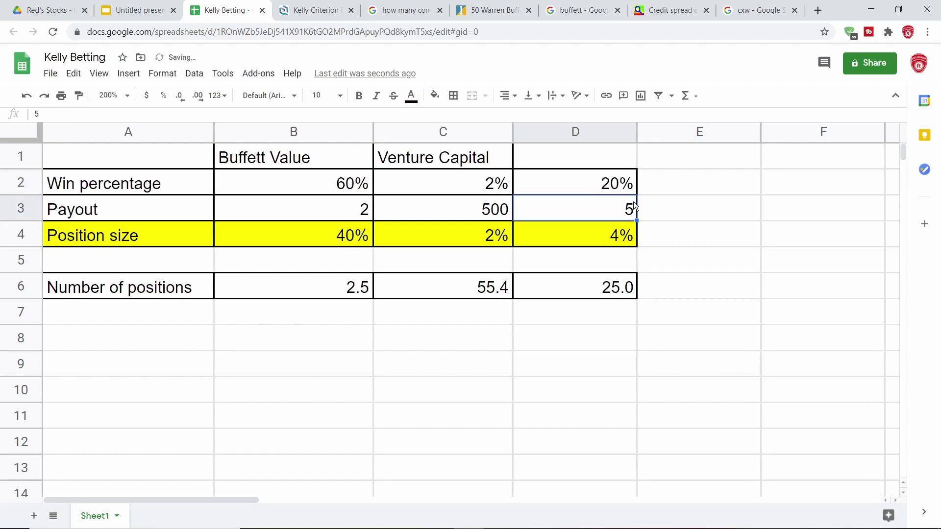
Go to the Options Profit Calculator credit spread page and load the saved ACMR calculation
left_click(742, 14)
left_click(662, 10)
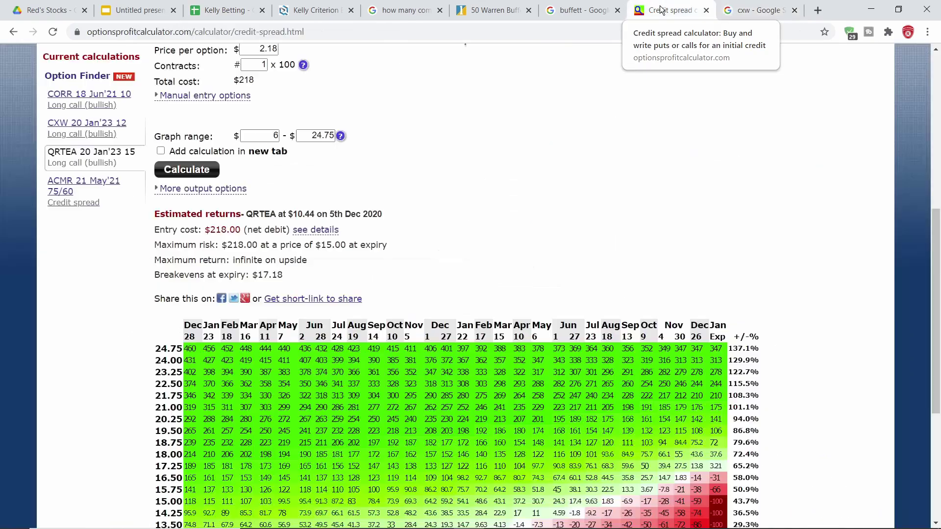
scroll(675, 208, "down", 3)
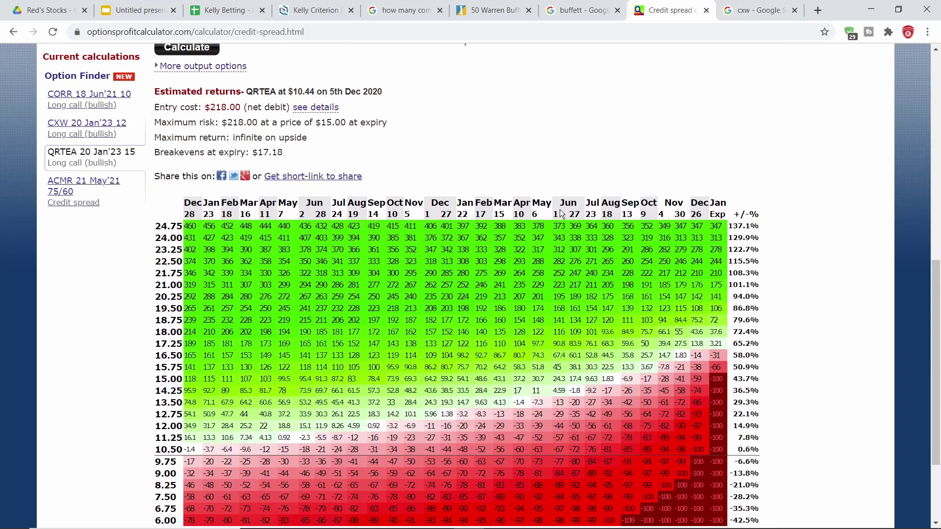
scroll(156, 153, "up", 2)
left_click(83, 181)
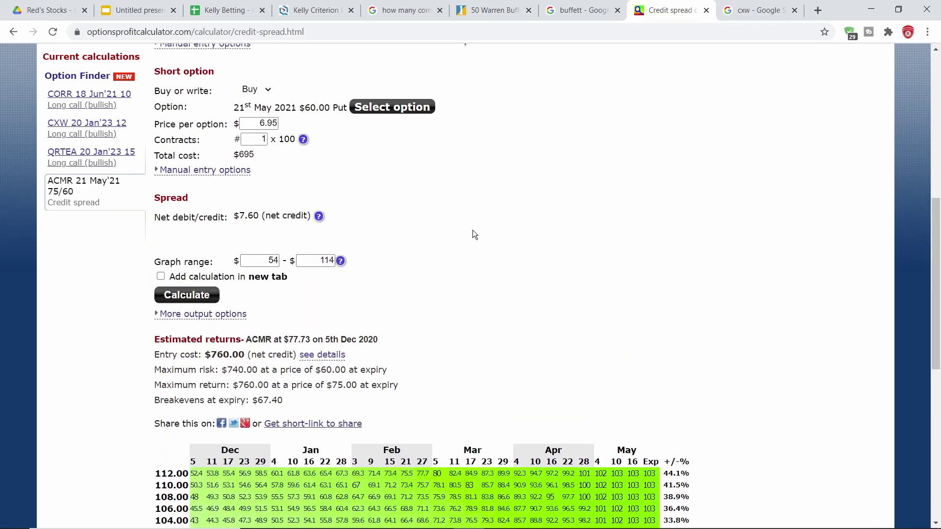
Review the saved CORR and CXW long calls, showing each option's expiry, strike and volatility
scroll(472, 234, "up", 3)
scroll(388, 232, "up", 2)
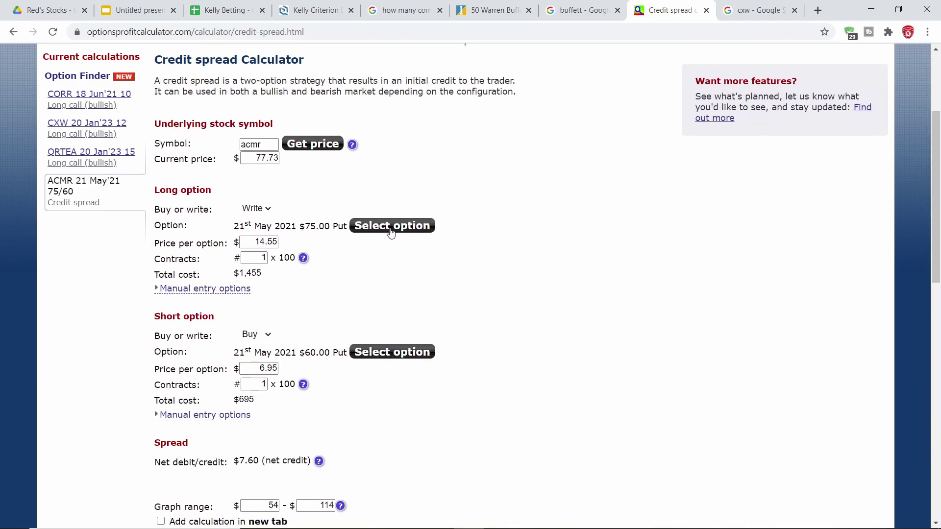
left_click(81, 96)
scroll(255, 267, "down", 1)
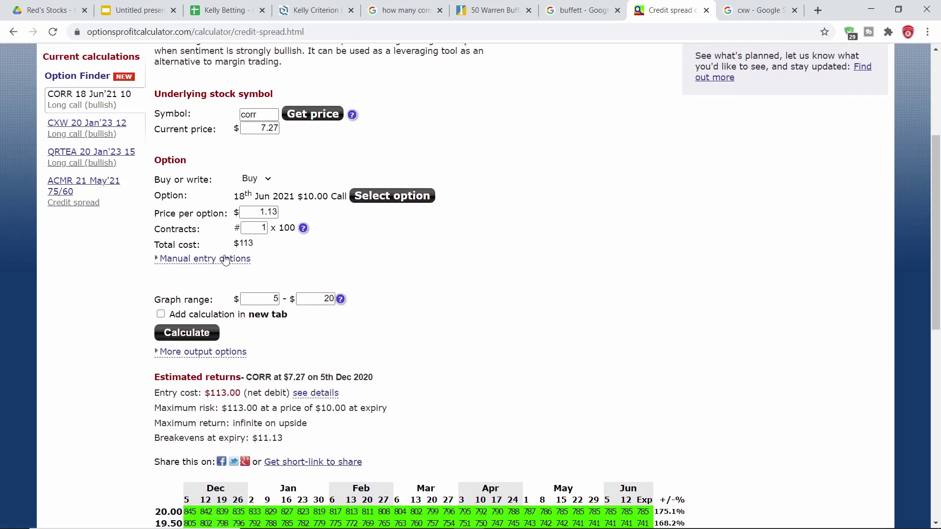
left_click(226, 260)
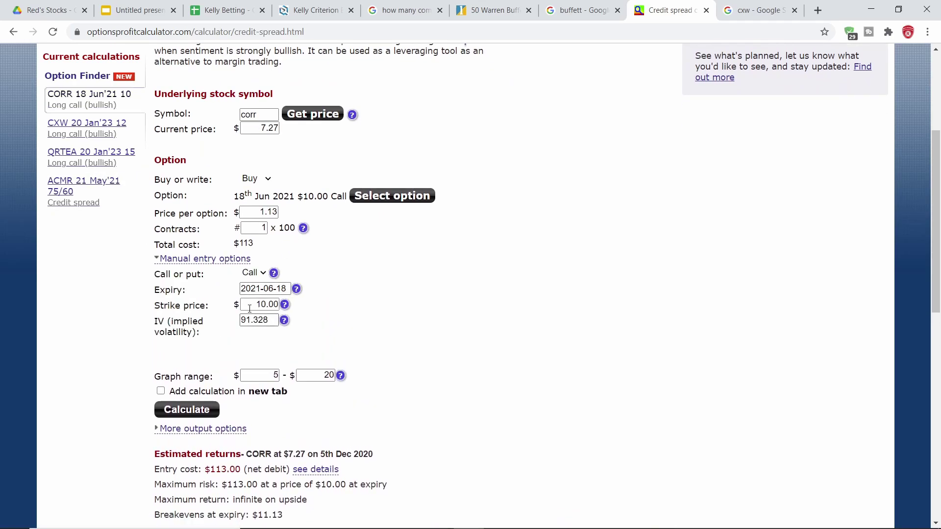
left_click(98, 152)
left_click(100, 134)
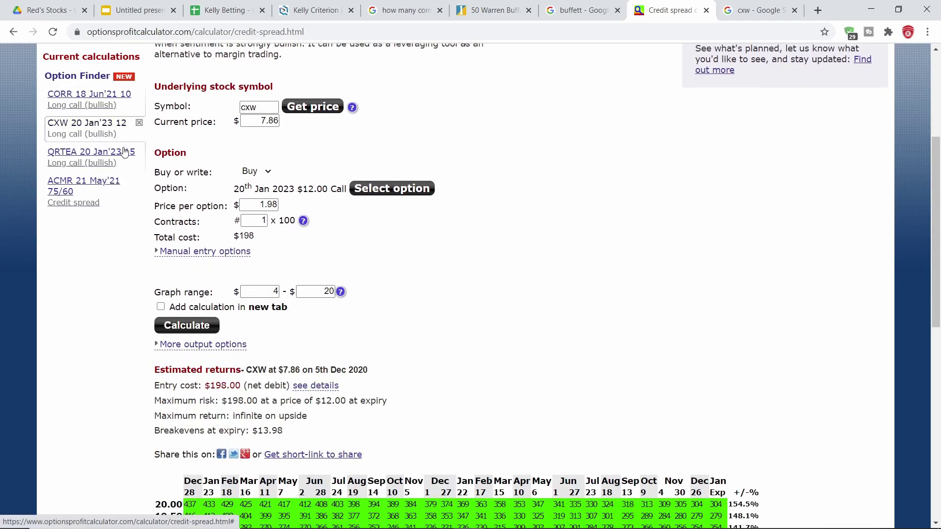
left_click(197, 252)
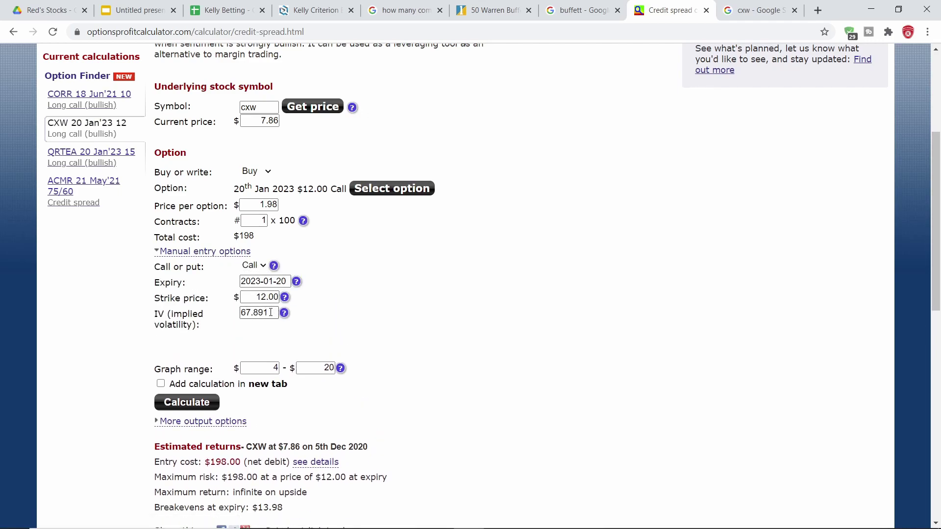
Reload the saved ACMR 21 May'21 75/60 credit spread, netting a $7.60 credit
scroll(381, 337, "down", 5)
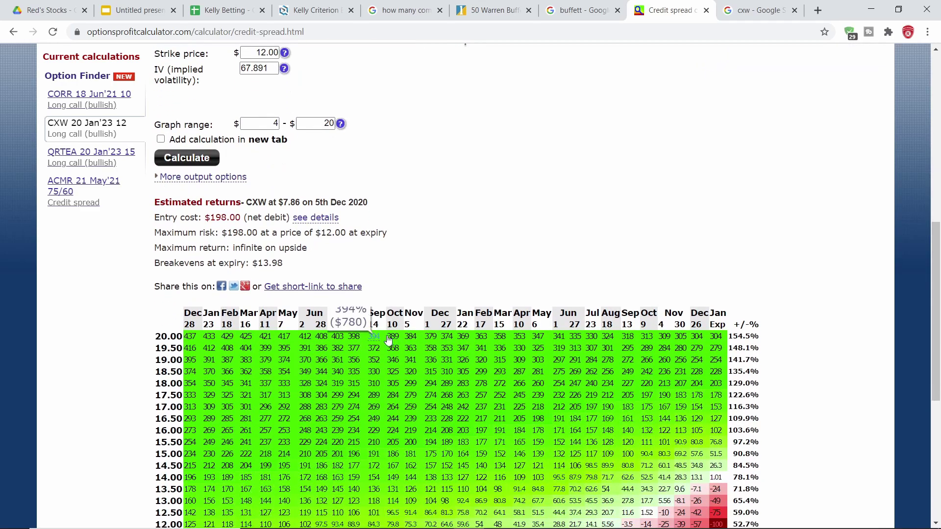
scroll(369, 320, "up", 5)
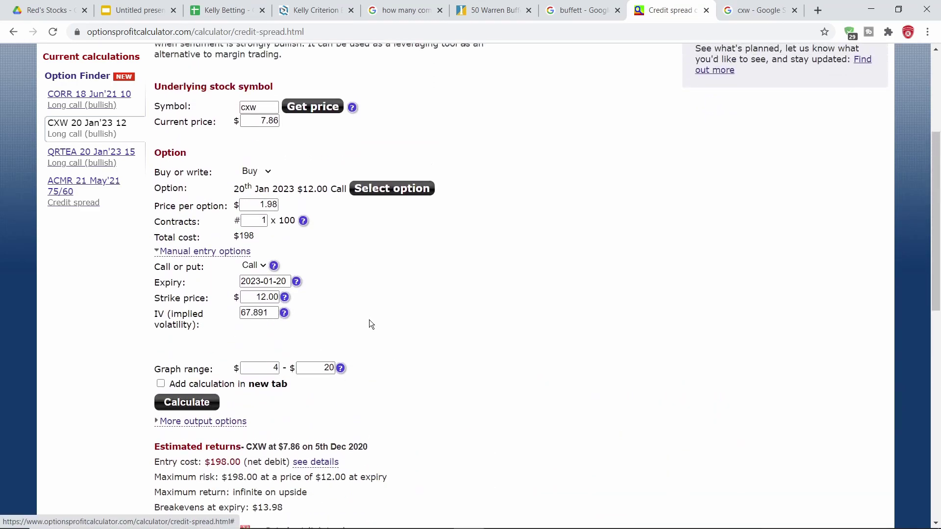
left_click(92, 191)
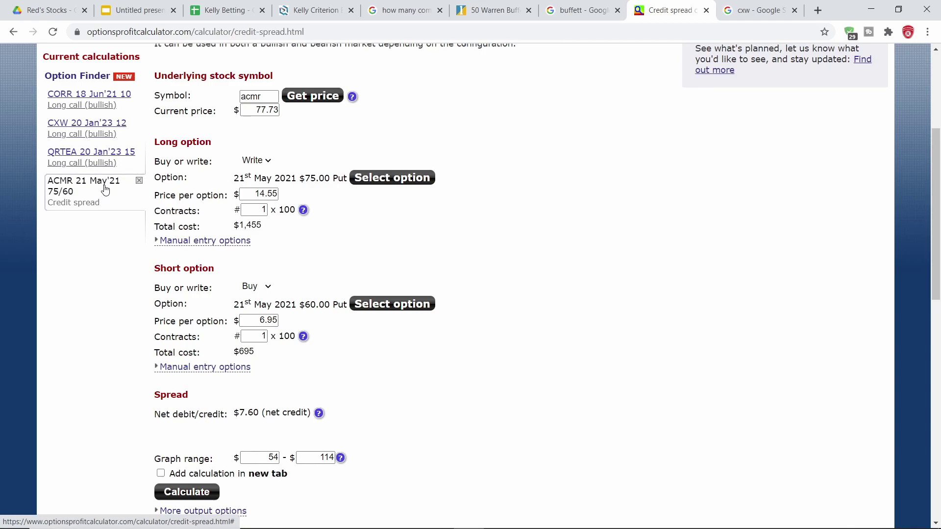
Show and then hide the long put's manual entry details: put, 2021-05-21, $75 strike
left_click(162, 240)
scroll(220, 259, "up", 1)
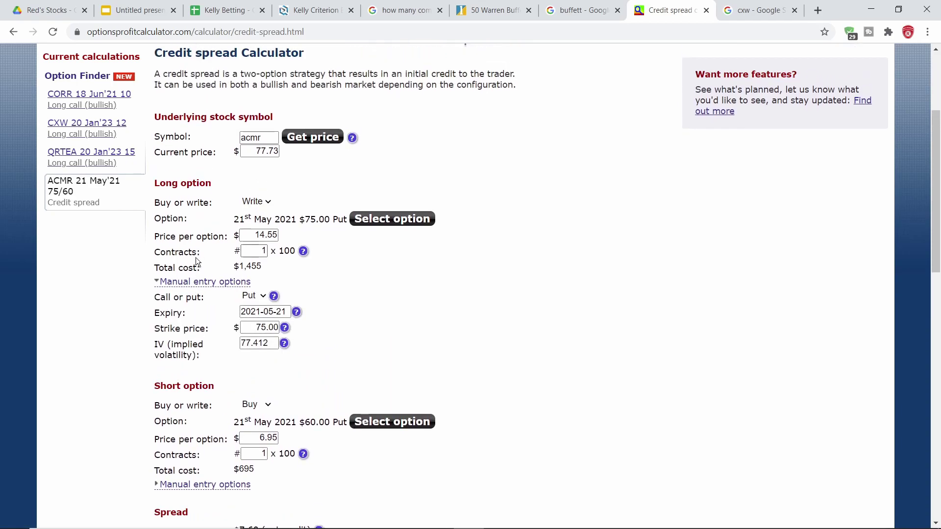
left_click(190, 282)
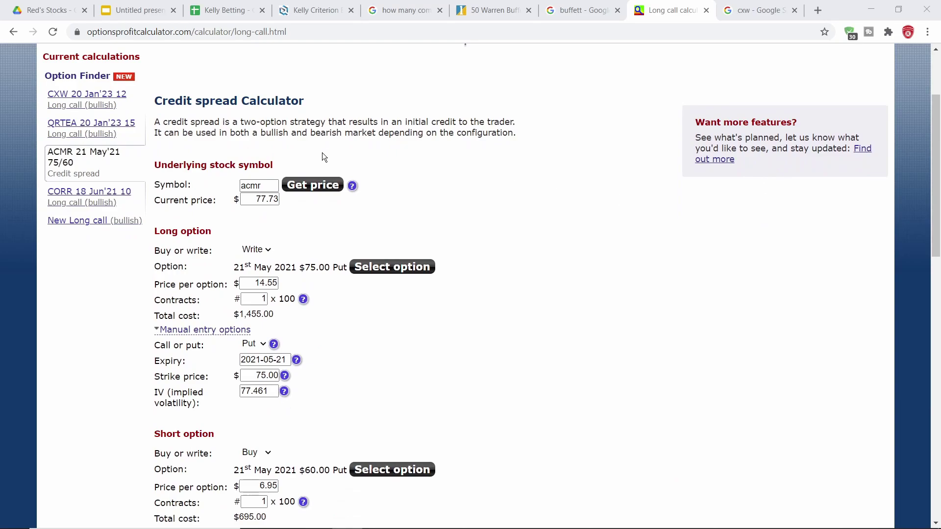
Review the estimated returns table, showing 103% ($760) at expiry for prices of $78 and above
scroll(299, 228, "down", 2)
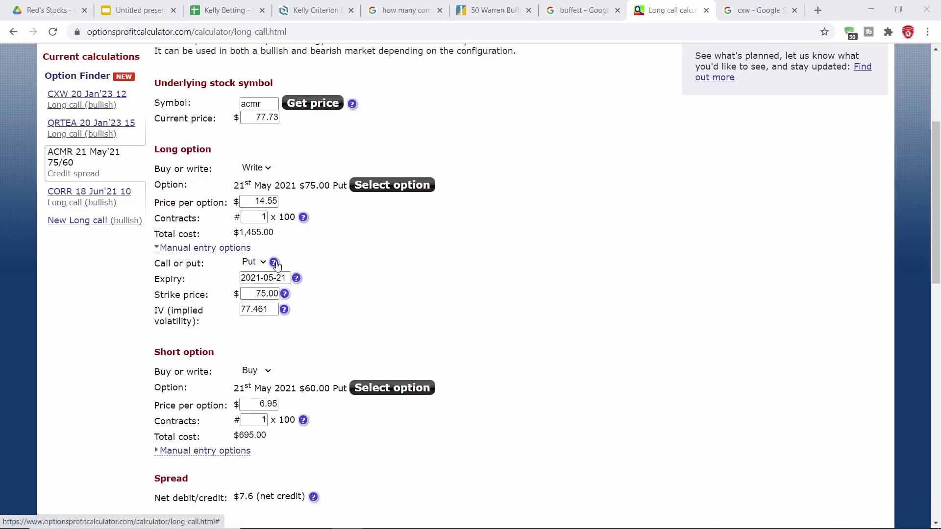
scroll(302, 280, "down", 1)
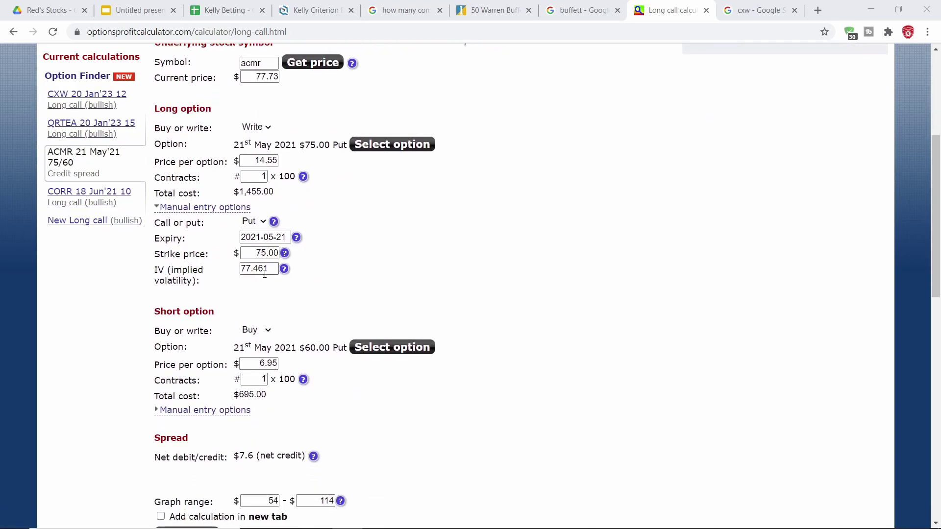
scroll(266, 274, "down", 13)
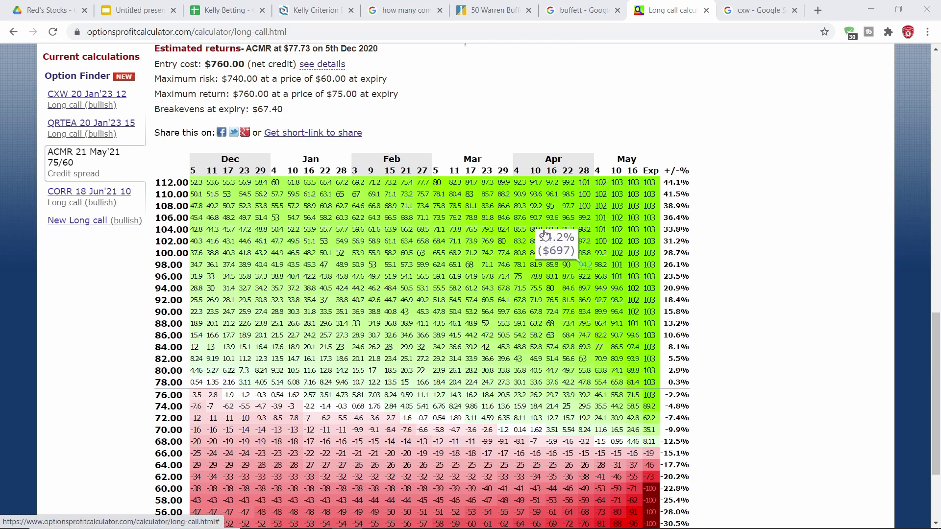
scroll(543, 231, "up", 4)
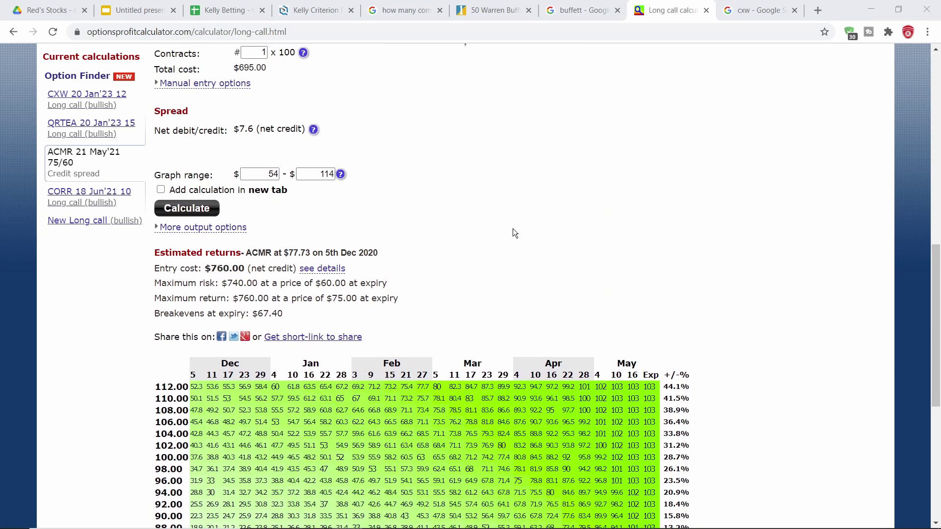
scroll(514, 229, "up", 3)
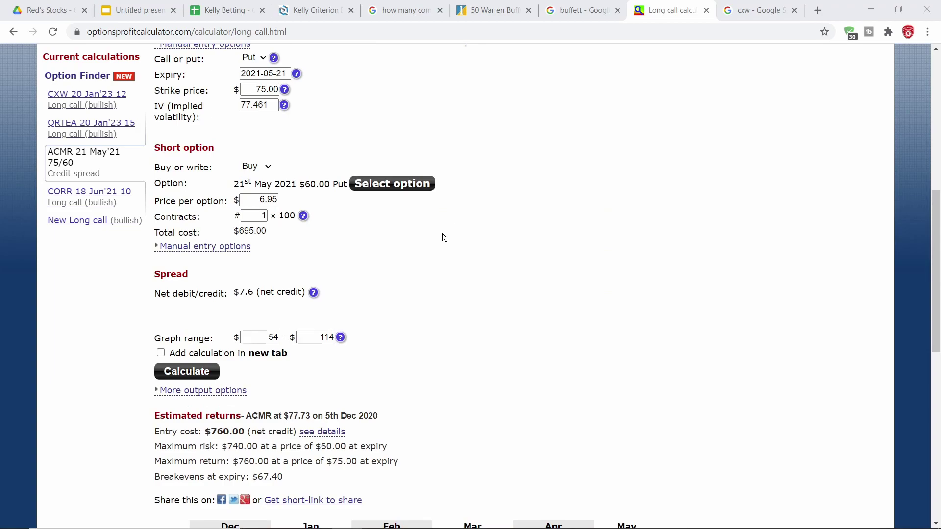
scroll(456, 243, "down", 9)
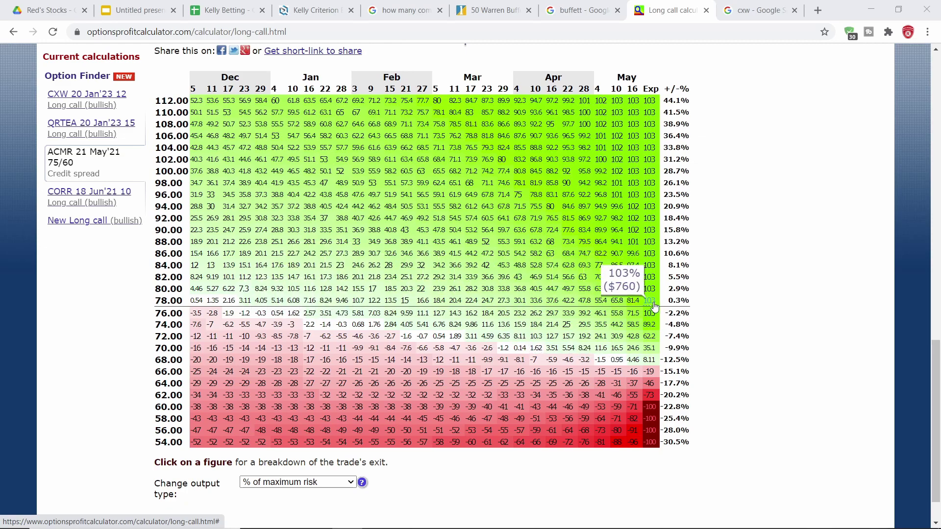
scroll(598, 267, "up", 10)
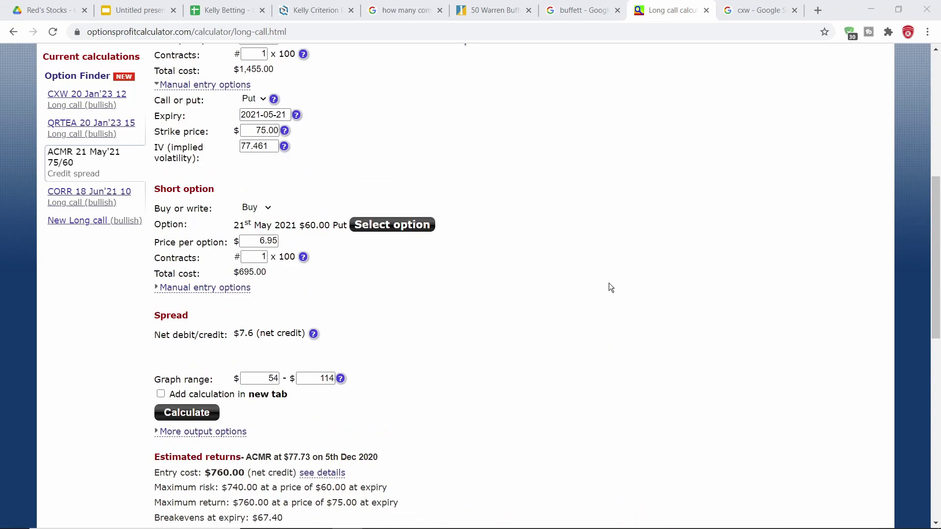
scroll(616, 287, "down", 8)
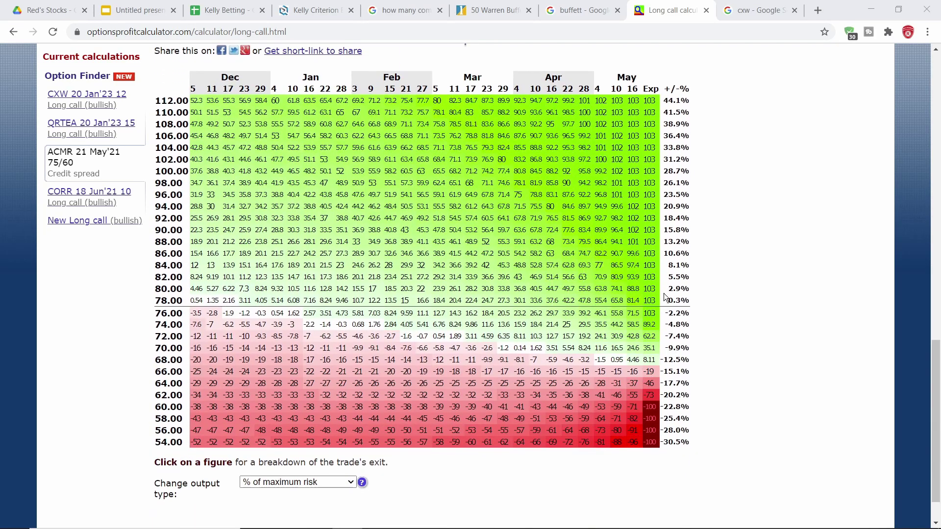
mouse_move(650, 302)
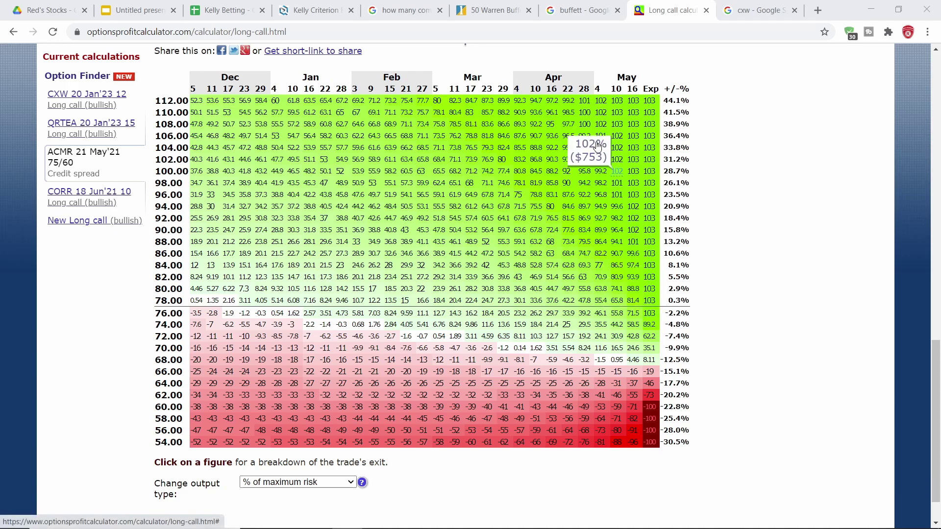
mouse_move(542, 220)
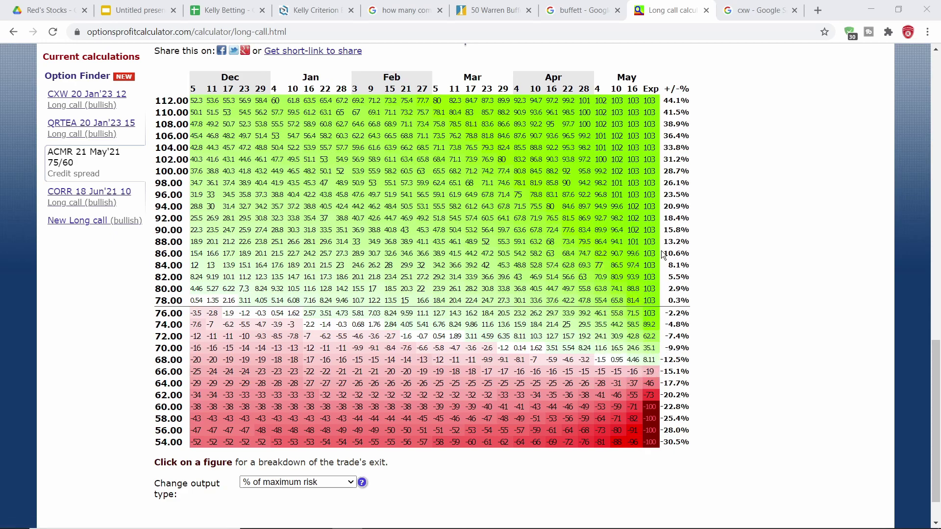
mouse_move(651, 255)
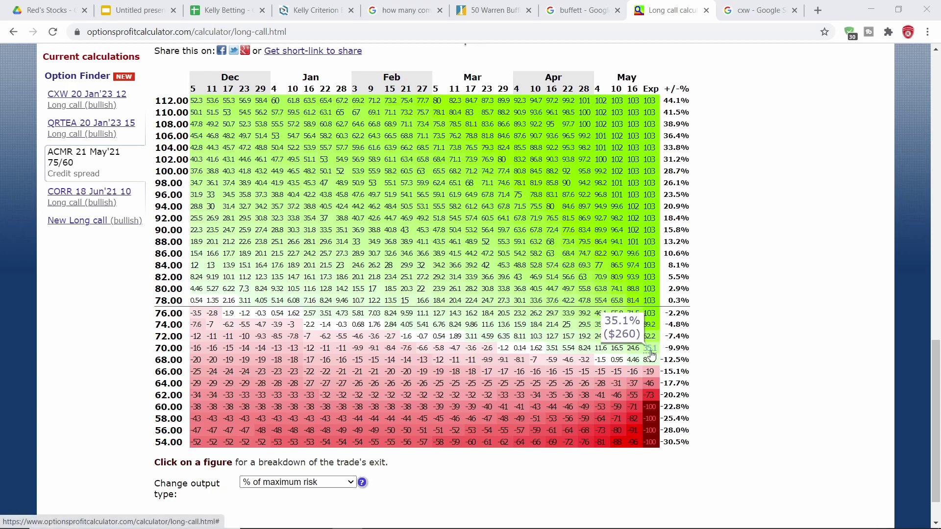
Load and recalculate the CXW 20 Jan'23 $12 long call, showing the $13.98 breakeven
left_click(82, 101)
left_click(215, 326)
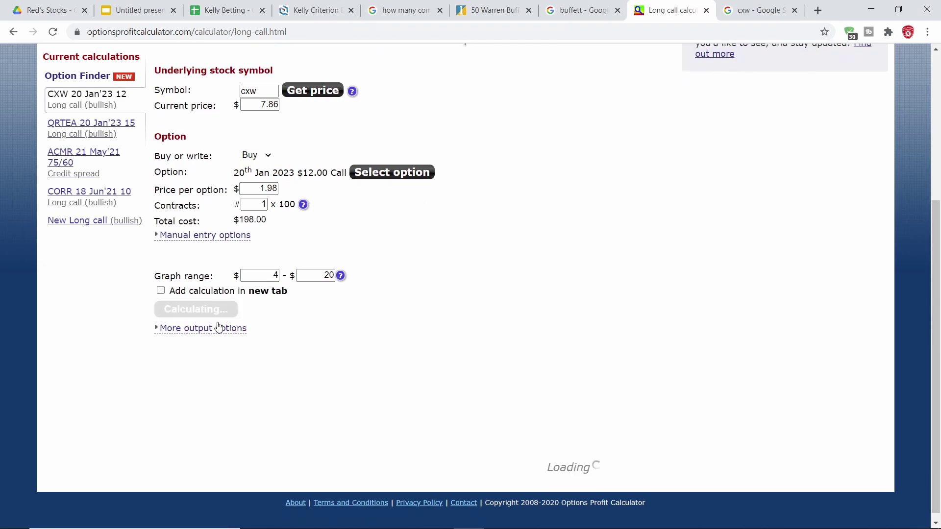
scroll(470, 230, "down", 3)
scroll(637, 313, "up", 2)
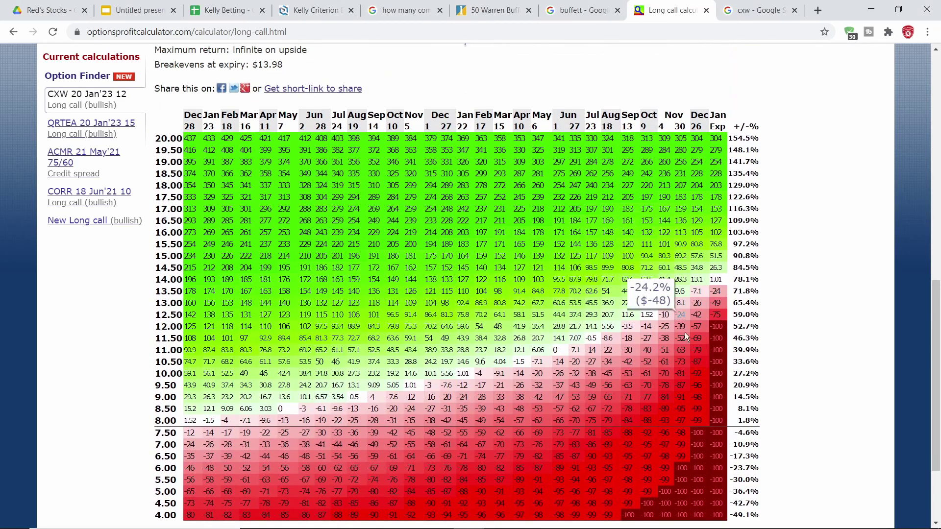